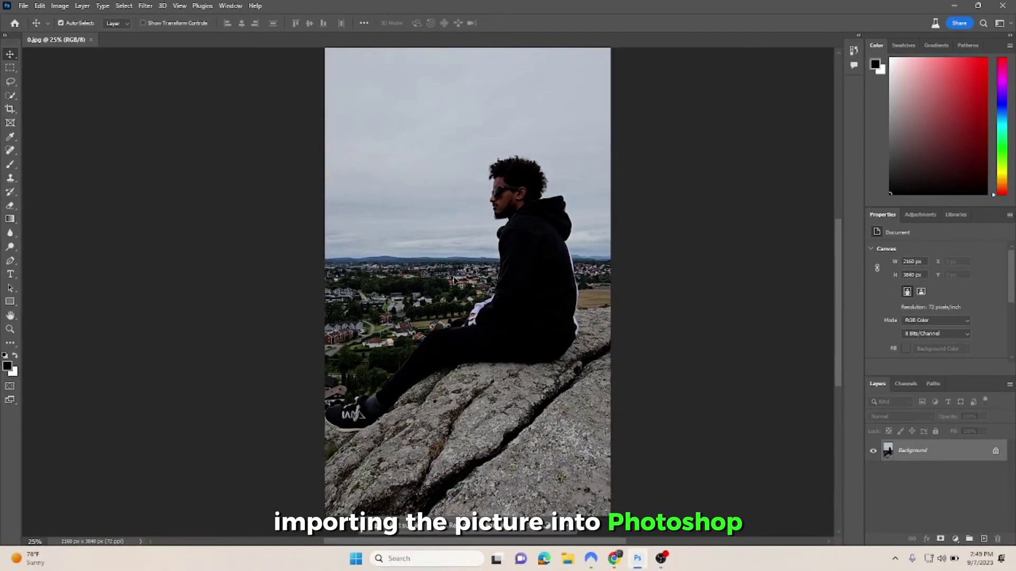
- Generatively expand the canvas around the photo to about 6432 × 11434 px with the prompt "bird eye view of city the man citing in the mountain"
key("z")
left_click(471, 220, "alt")
left_click(471, 220, "alt")
left_click(471, 220, "alt")
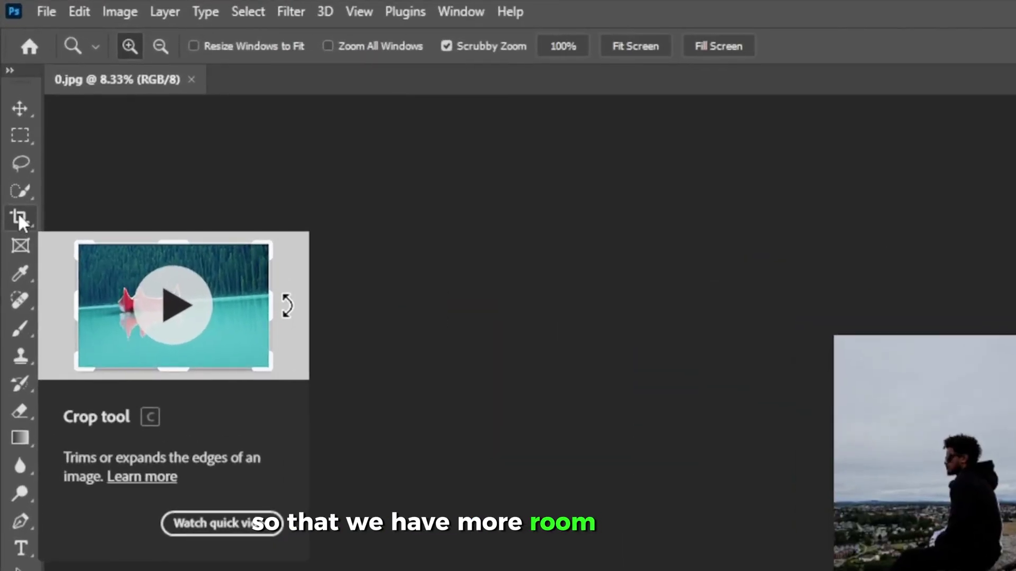
left_click(10, 110)
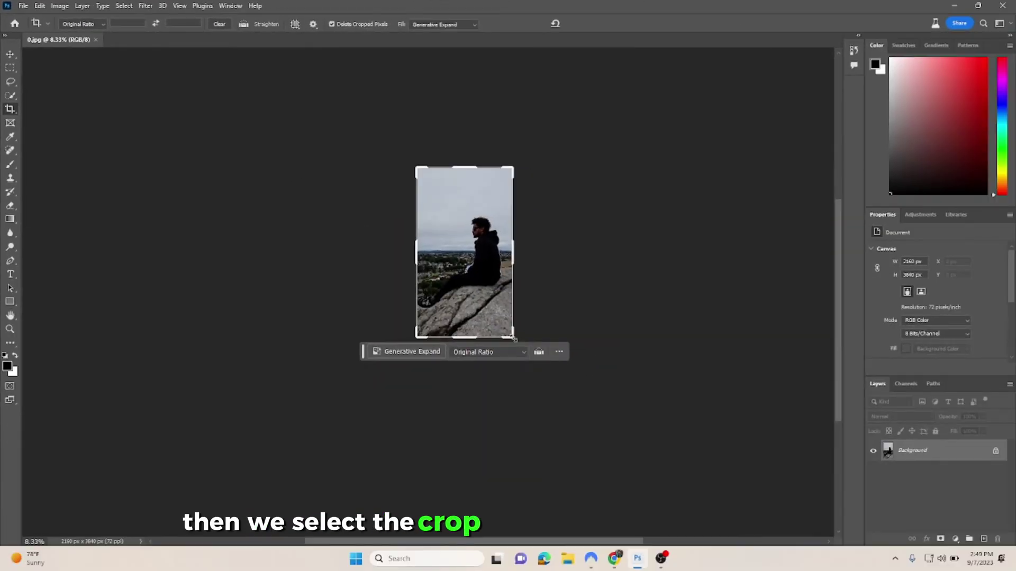
left_click_drag(513, 338, 650, 482)
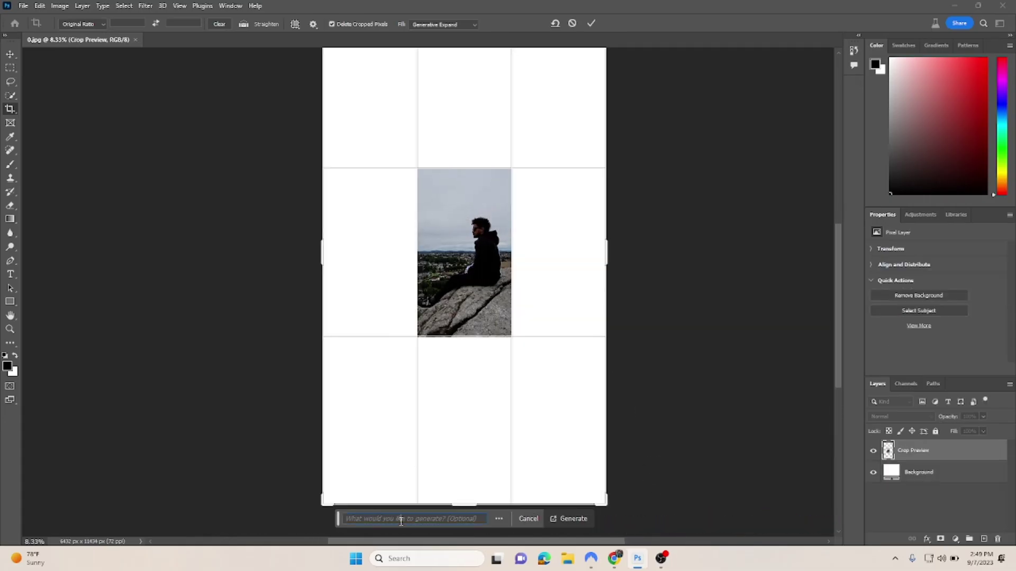
key("ctrl+v")
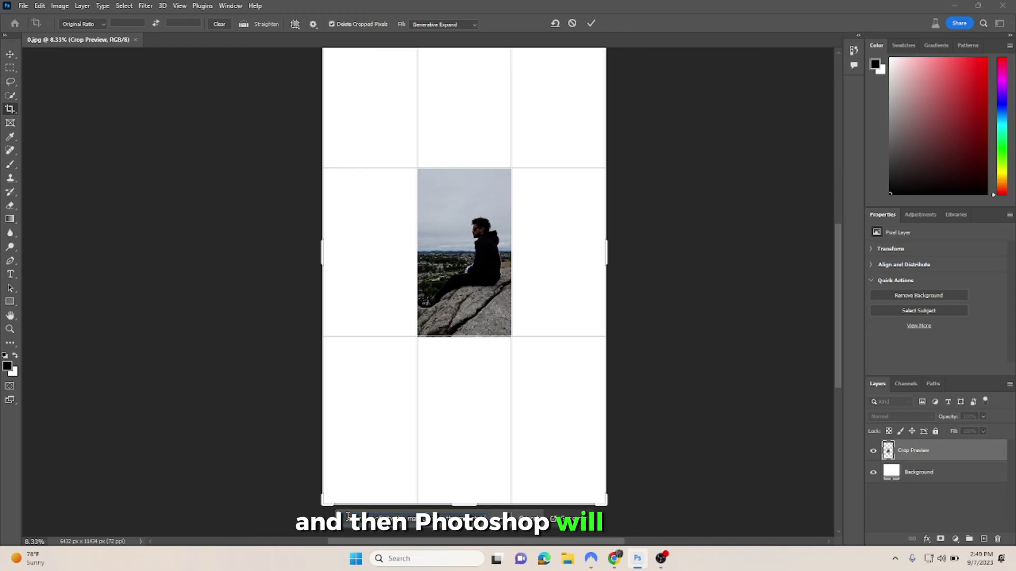
key("Return")
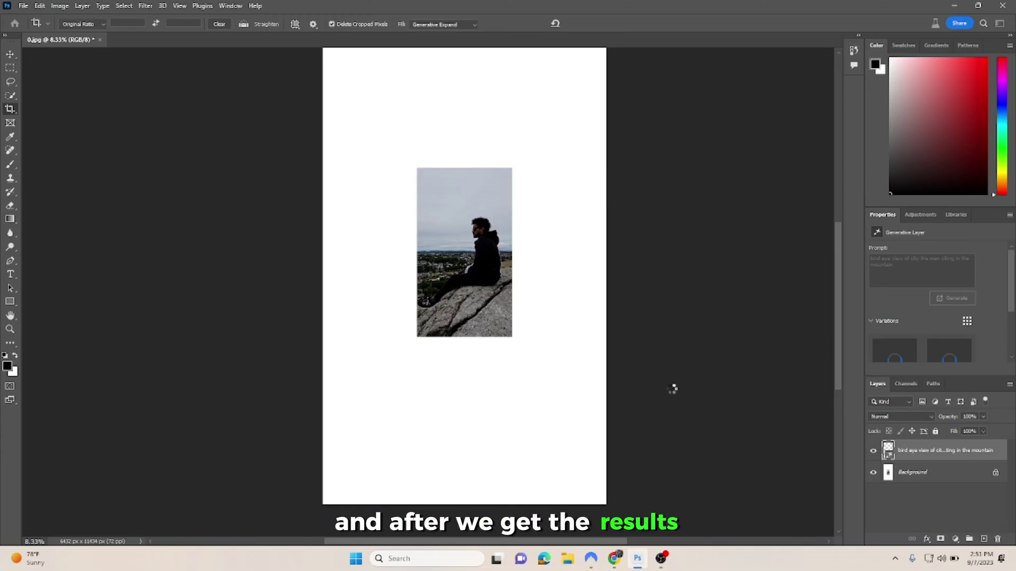
- Export the expanded mountain image as a JPG with Export As at 100% scale
left_click(23, 10)
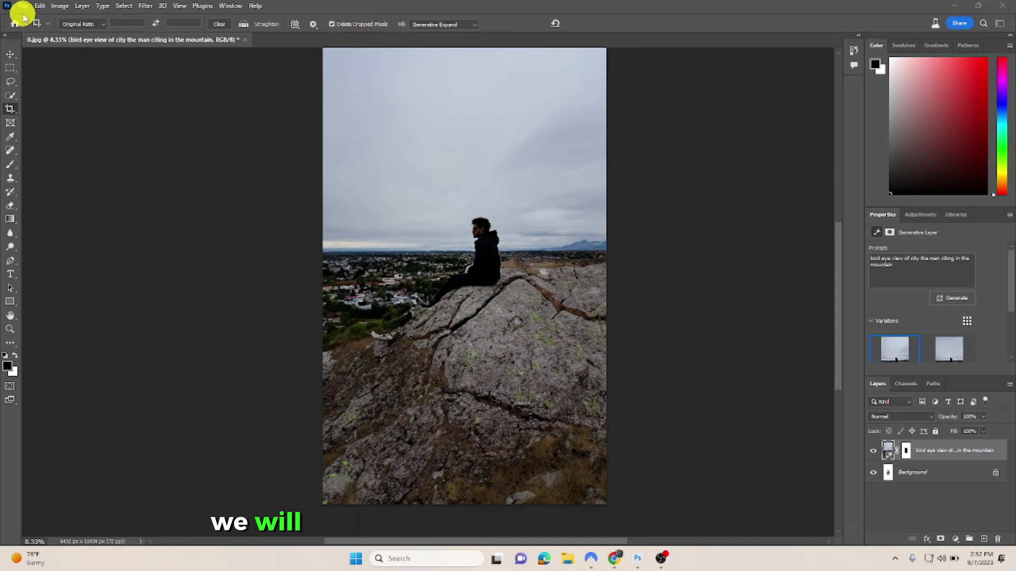
mouse_move(95, 191)
left_click(210, 204)
left_click(421, 411)
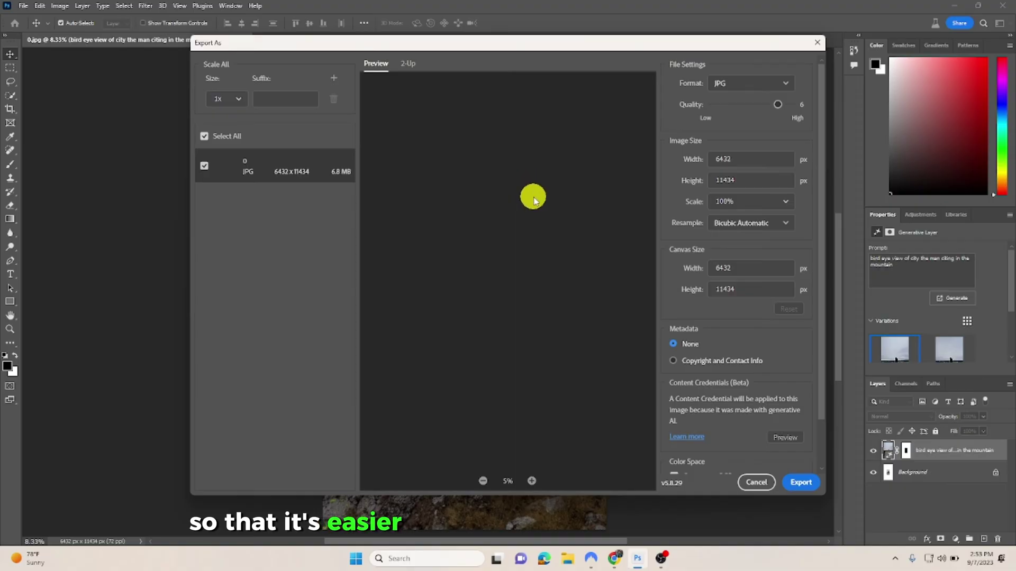
left_click(795, 482)
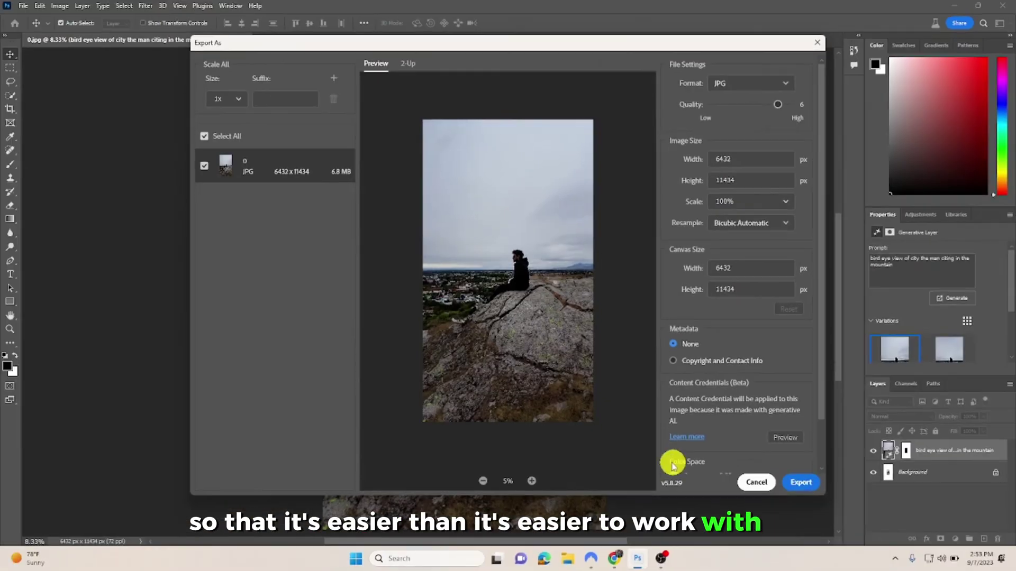
- Enlarge the crop frame evenly around the mountain image to about 19094 × 33944 px at the original ratio
left_click(10, 329)
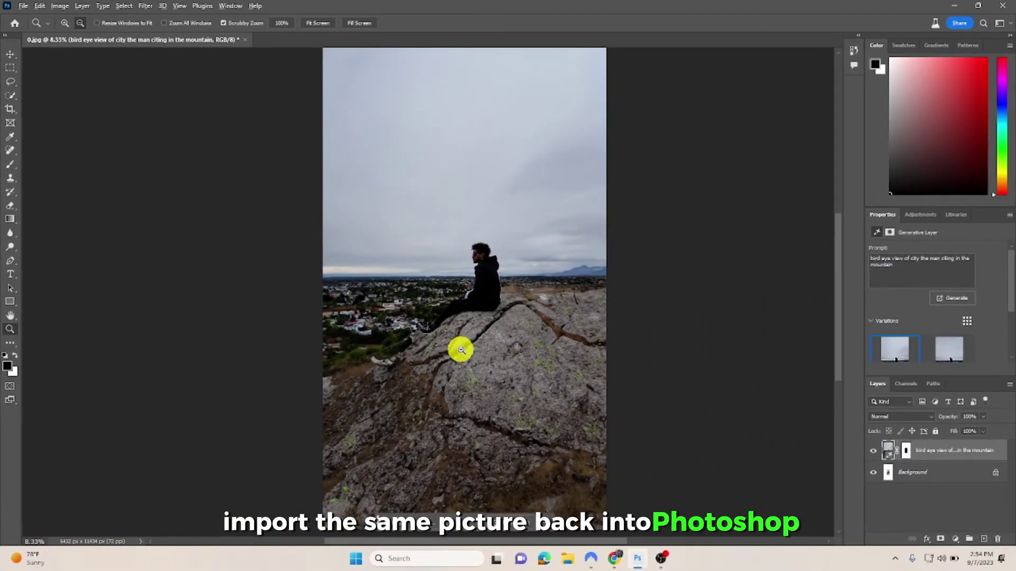
left_click(479, 331, "alt")
left_click(476, 324, "alt")
left_click(472, 298, "alt")
left_click(475, 298, "alt")
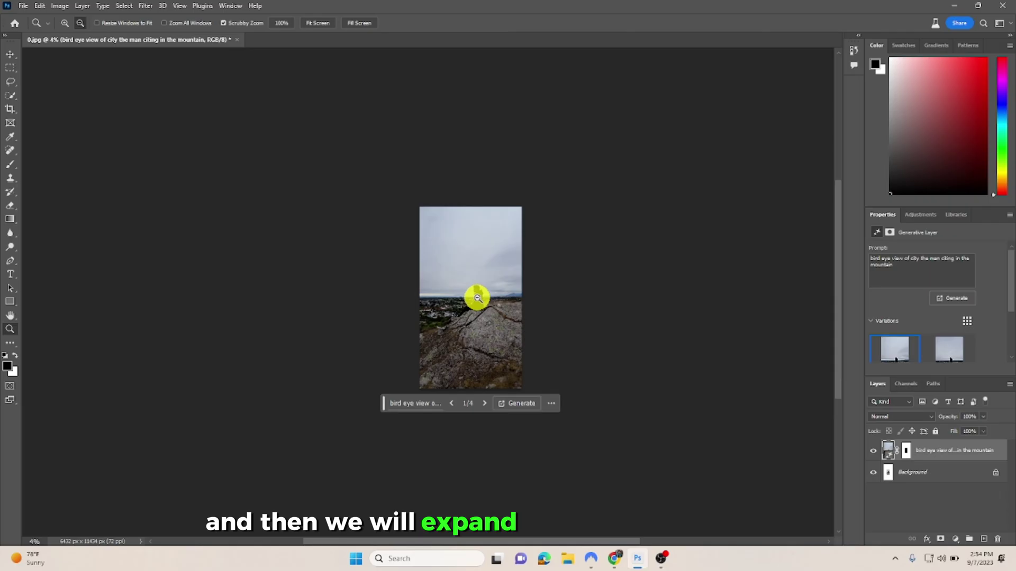
left_click(474, 300, "alt")
left_click(468, 305, "alt")
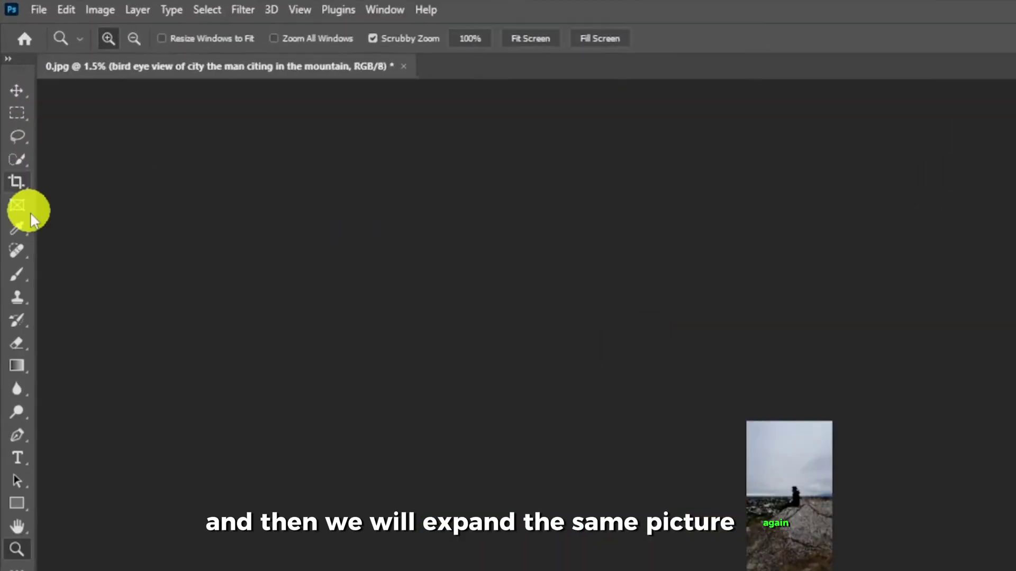
left_click(11, 110)
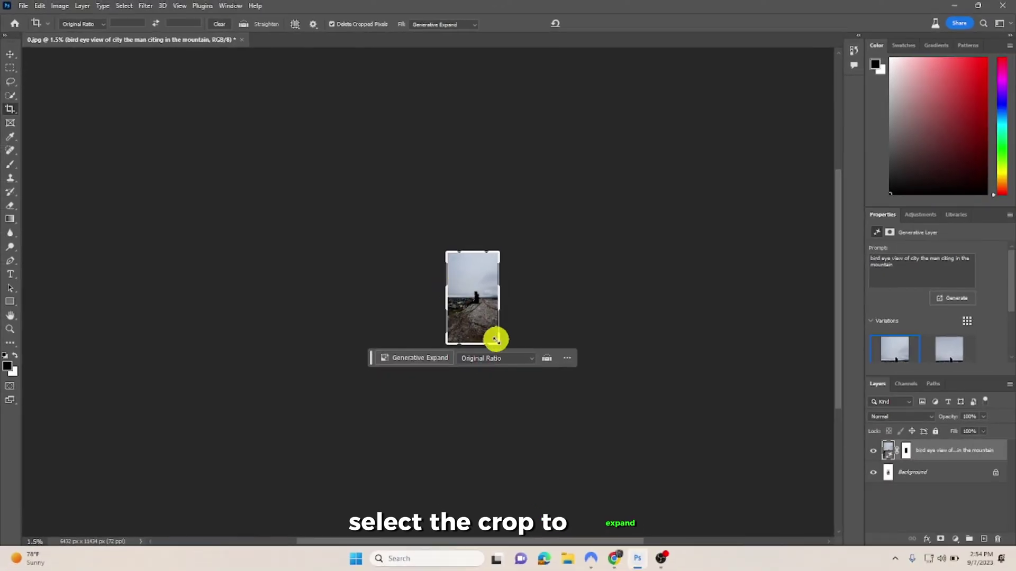
left_click_drag(497, 341, 551, 429)
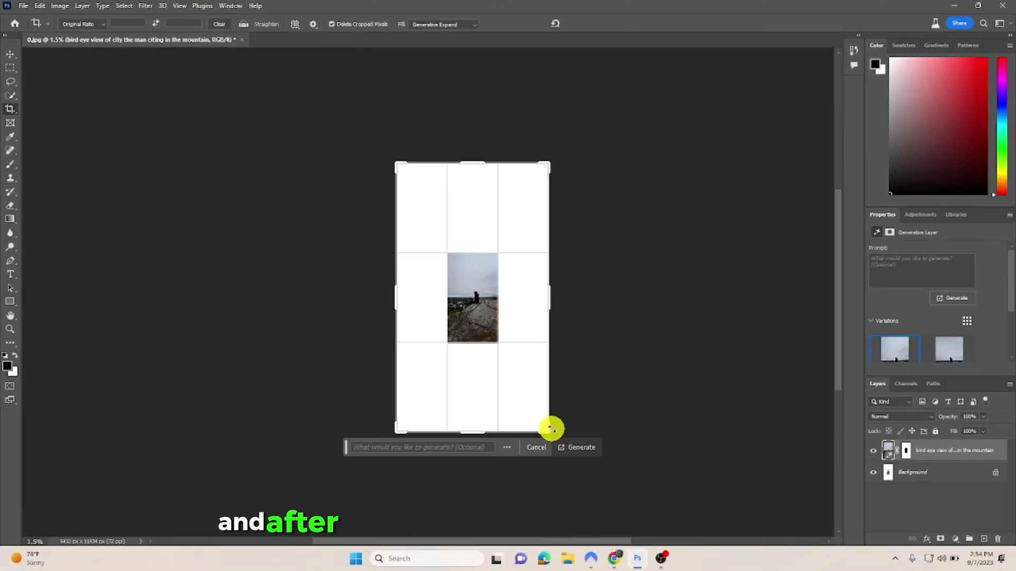
- Generate the empty surroundings of the mountain image with the prompt "bird eye view of the city in the clouds"
left_click(368, 446)
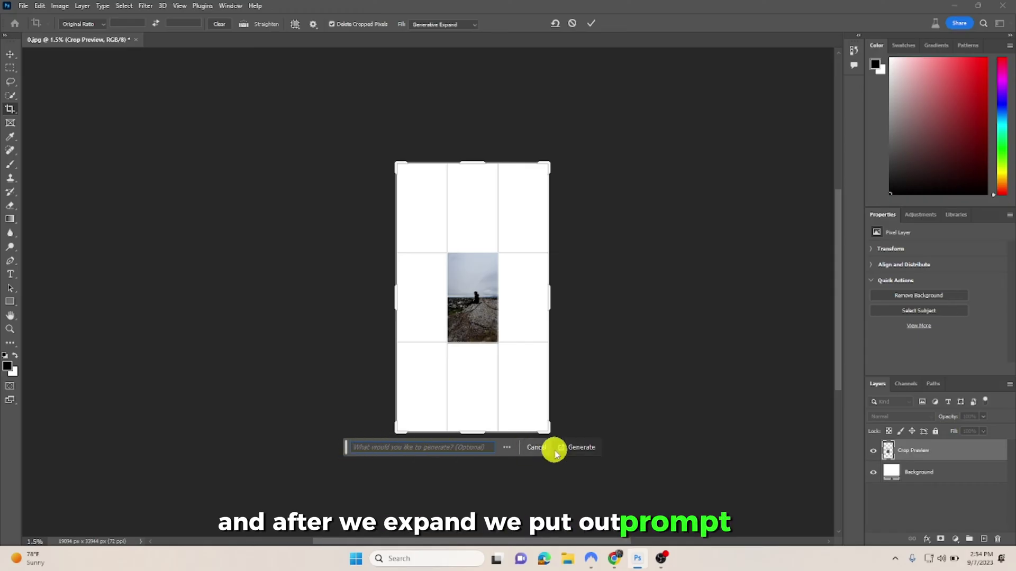
type("bird eye vi")
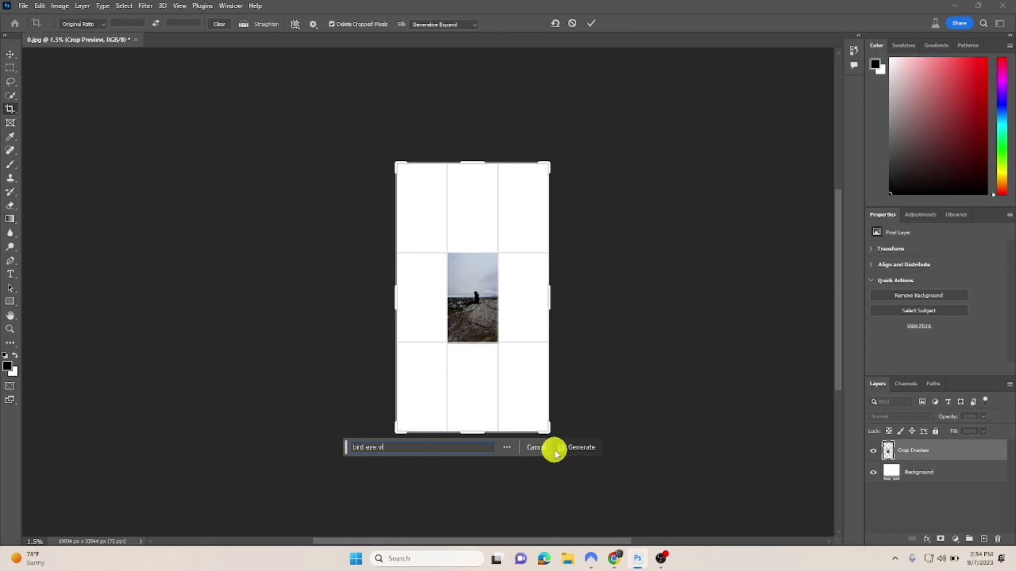
type("ew of the city ")
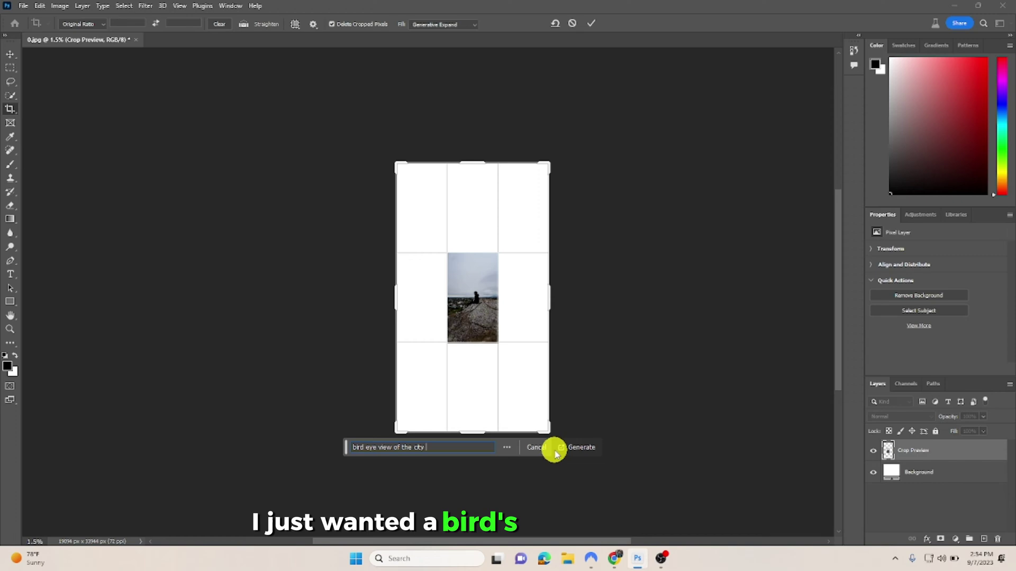
type("in the clouds")
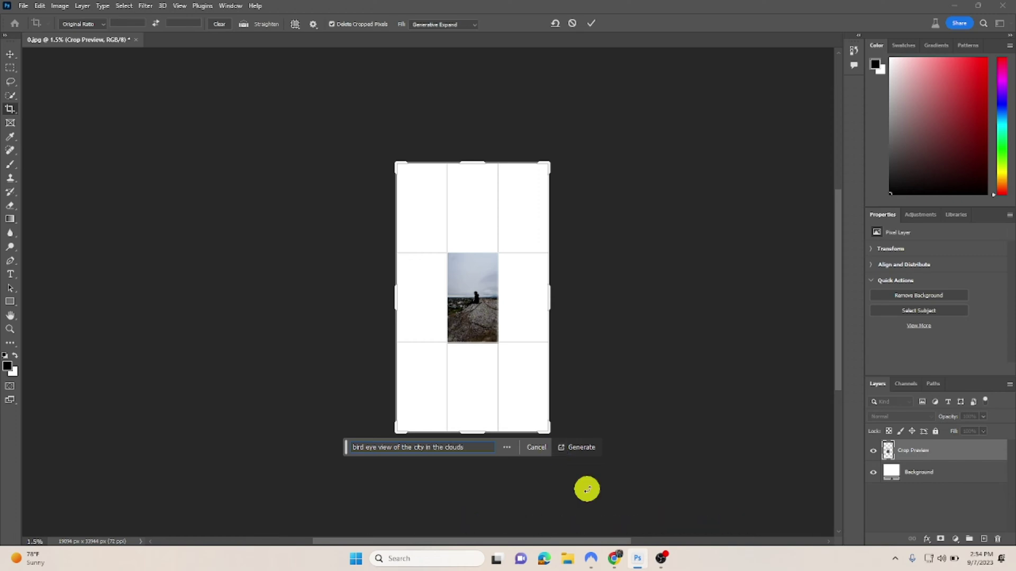
key("alt+Tab")
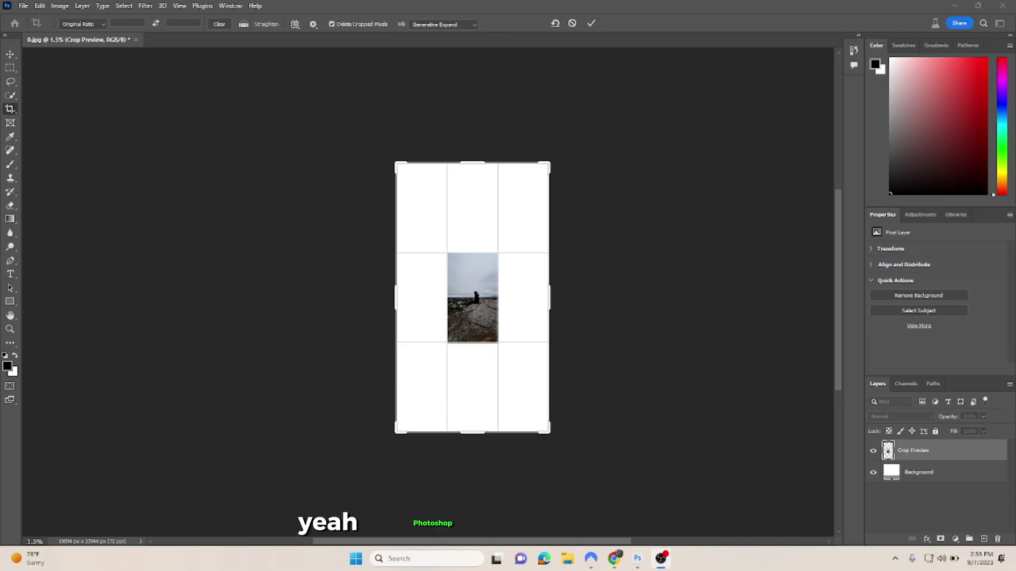
left_click(591, 26)
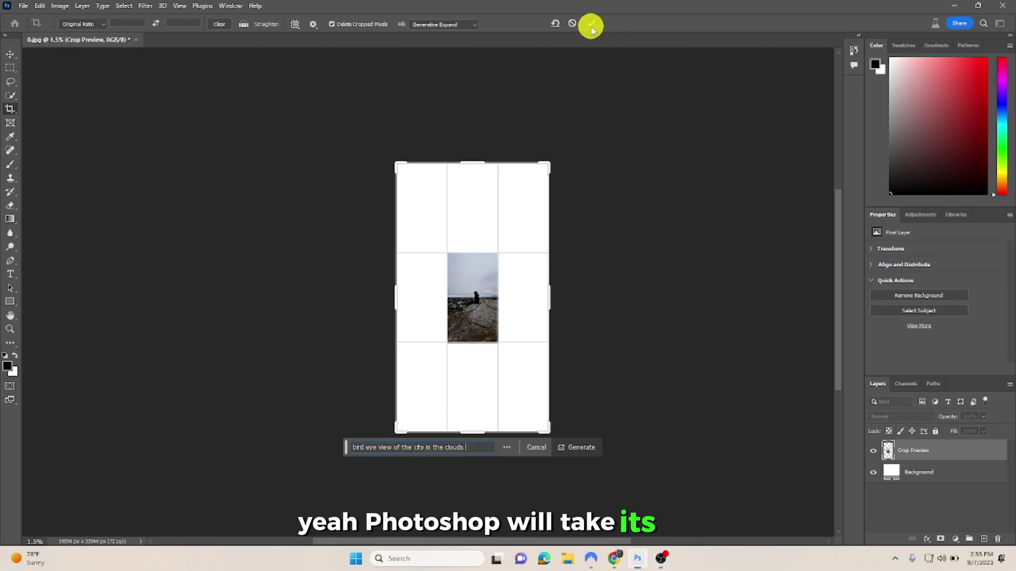
left_click(594, 451)
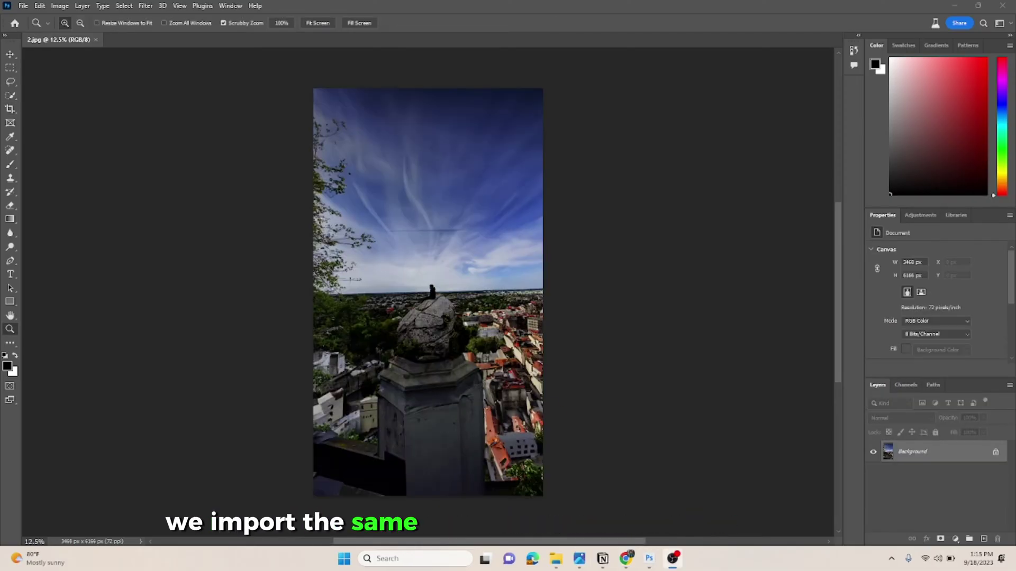
- Open the Export As settings for the tower image 2.jpg
left_click(23, 6)
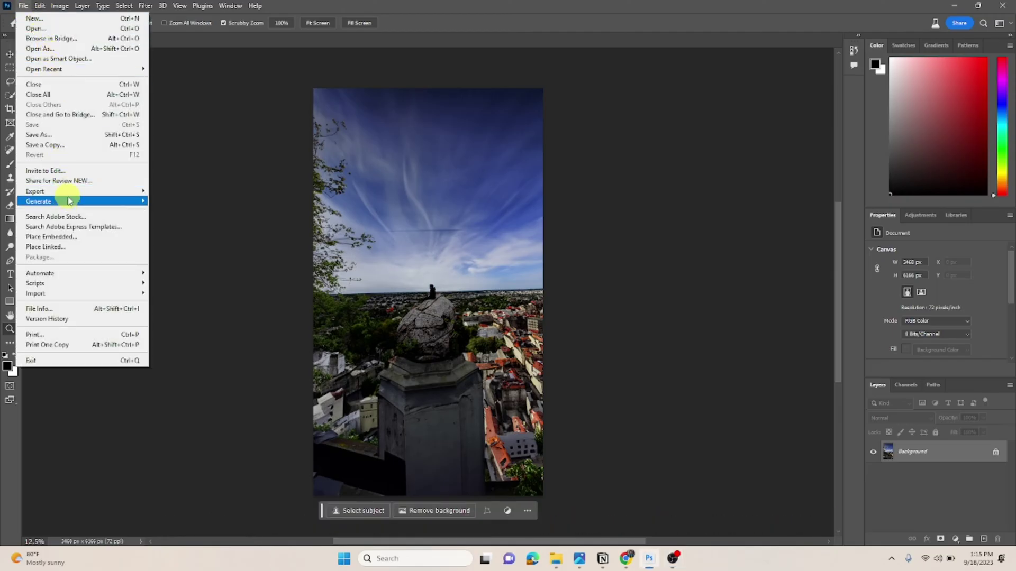
mouse_move(69, 196)
left_click(263, 206)
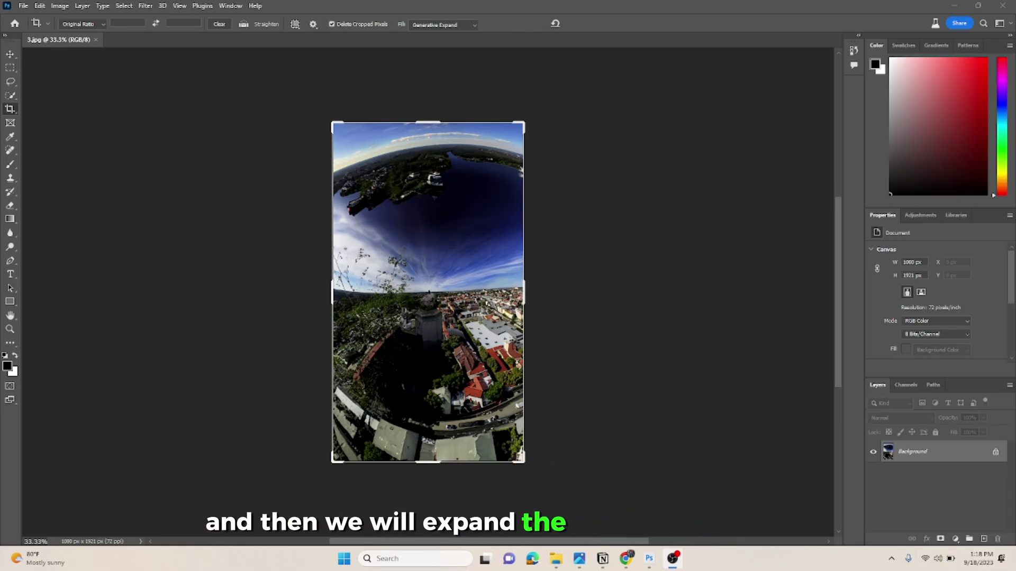
- Enlarge the crop frame around the curved city image 3.jpg to about 3514 × 6249 px at the original ratio
left_click(10, 109)
left_click(522, 459)
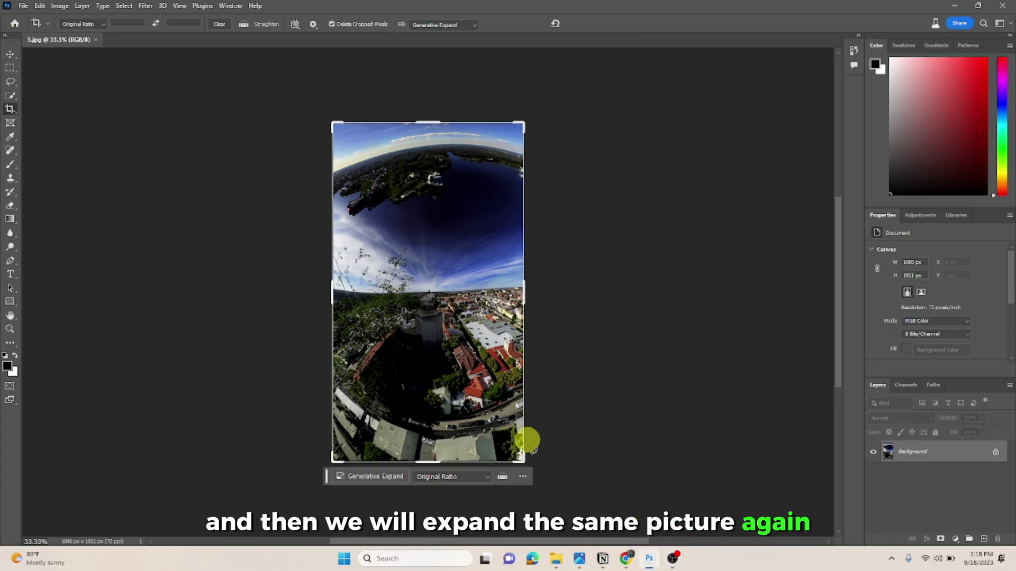
left_click_drag(522, 460, 637, 473)
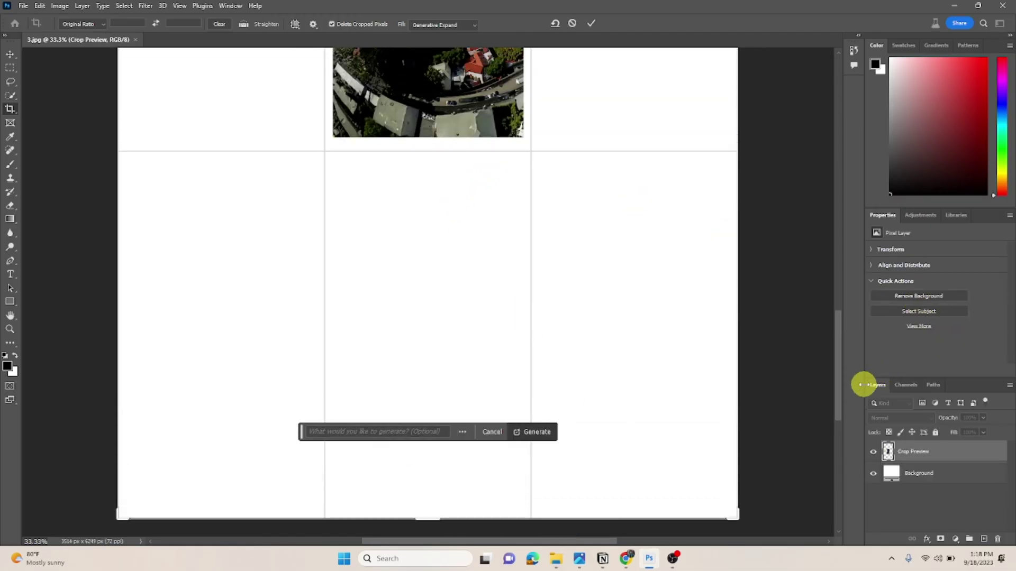
- Generate the empty area around the curved city image with the prompt "bird eye view from space"
left_click_drag(840, 389, 838, 315)
left_click(373, 432)
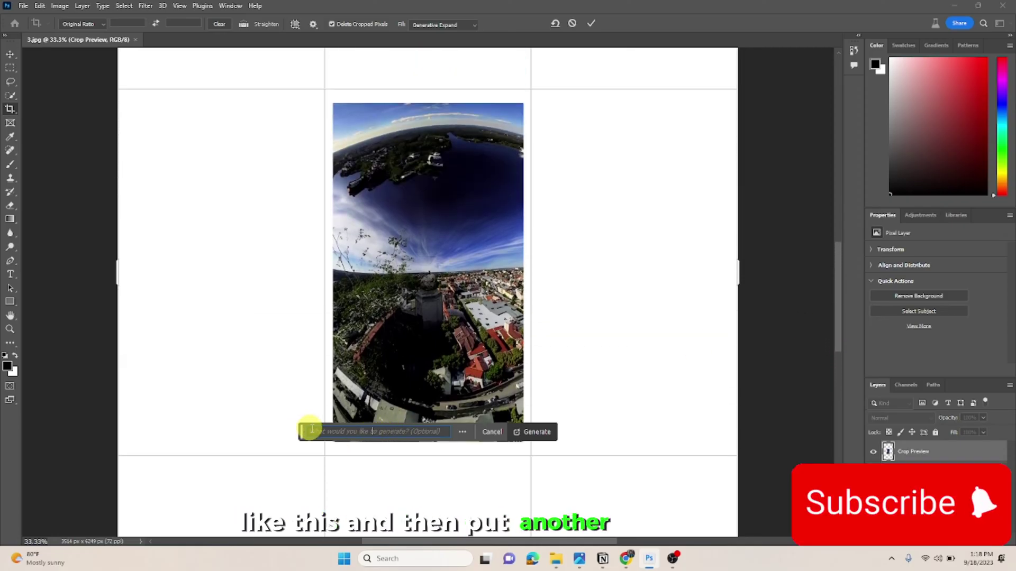
type("bbi")
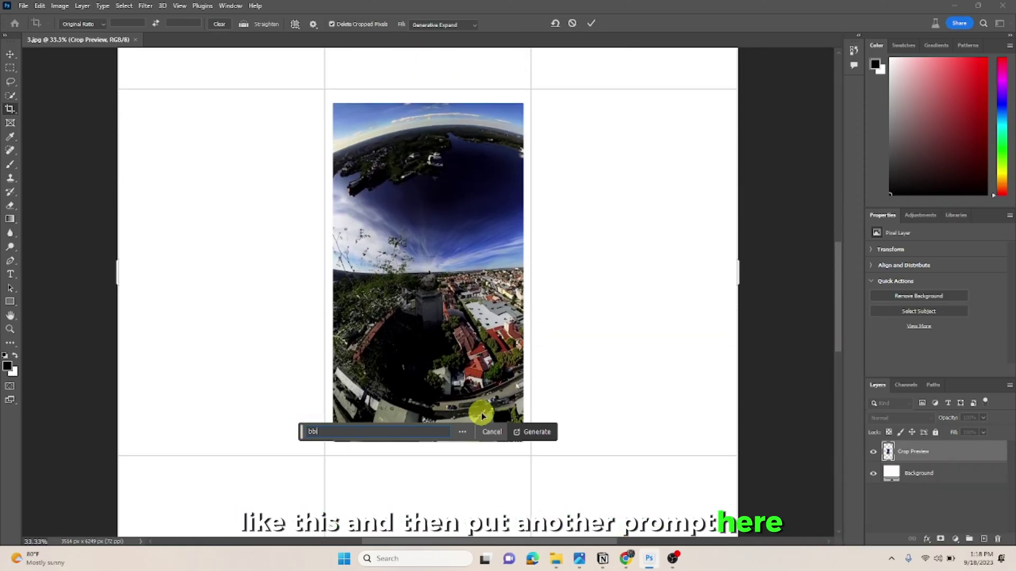
type("rd eye vi")
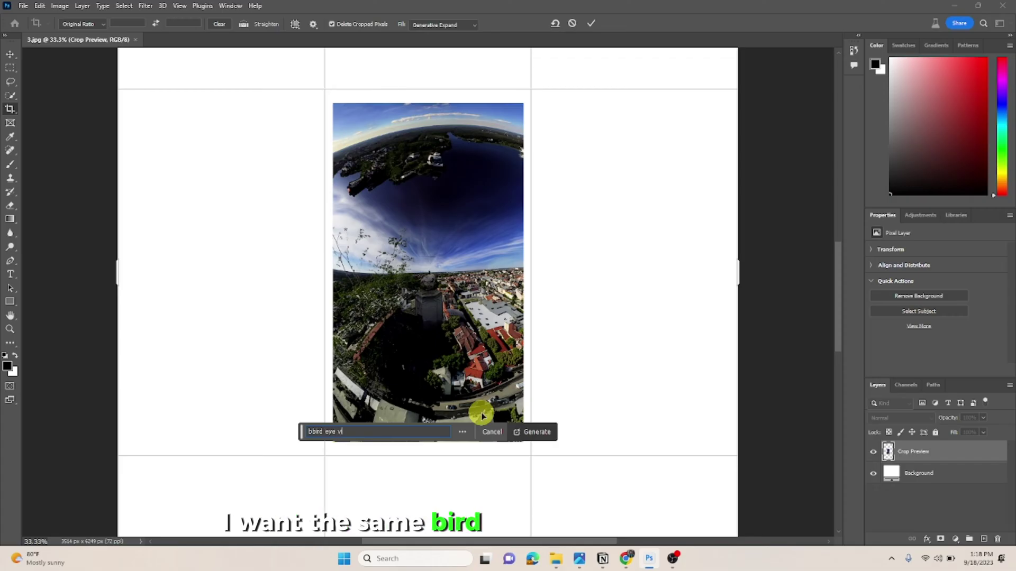
type("ew from ")
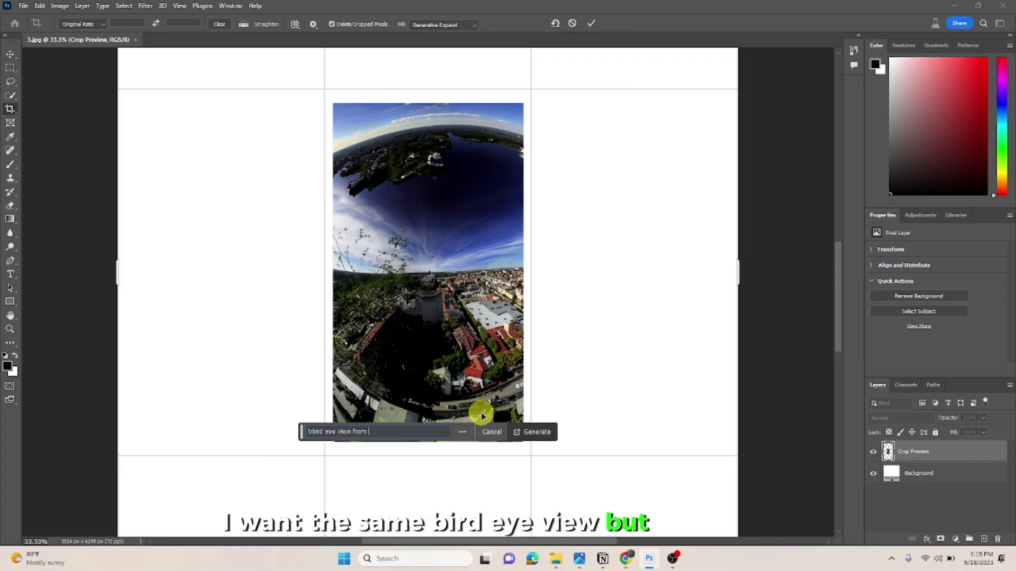
type("space")
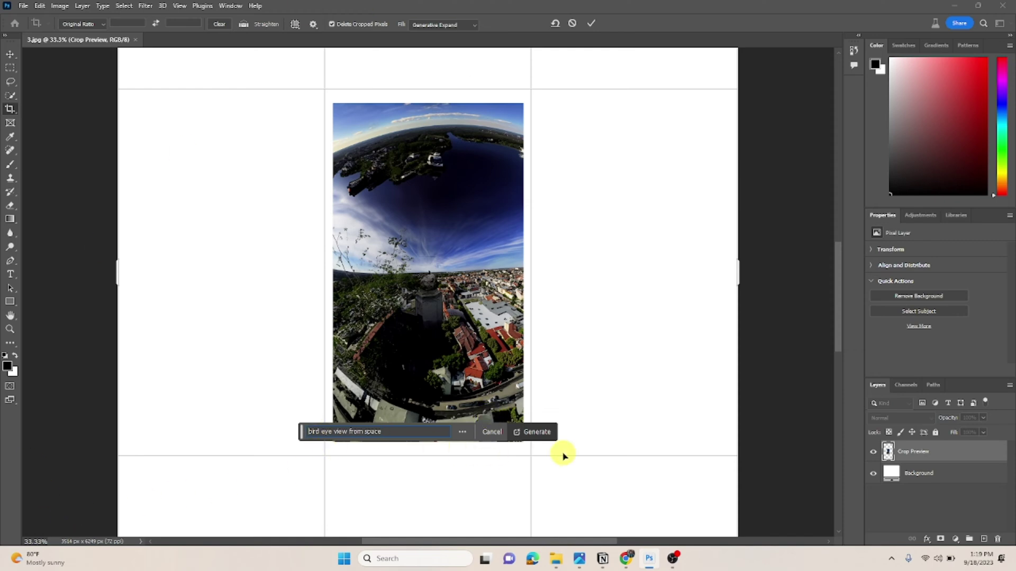
left_click(536, 439)
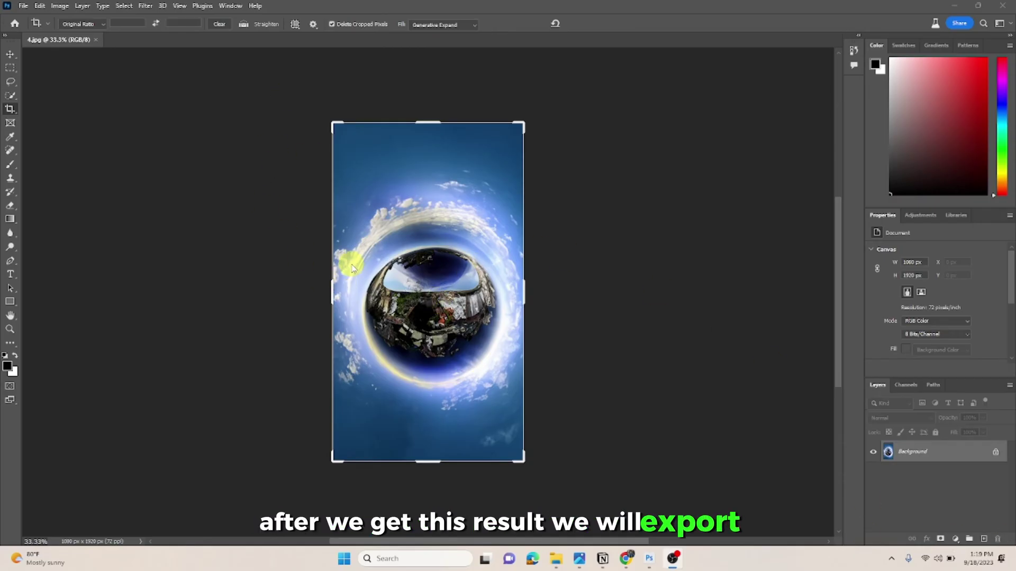
- Open the Export As settings for the planet-like image 4.jpg
left_click(23, 6)
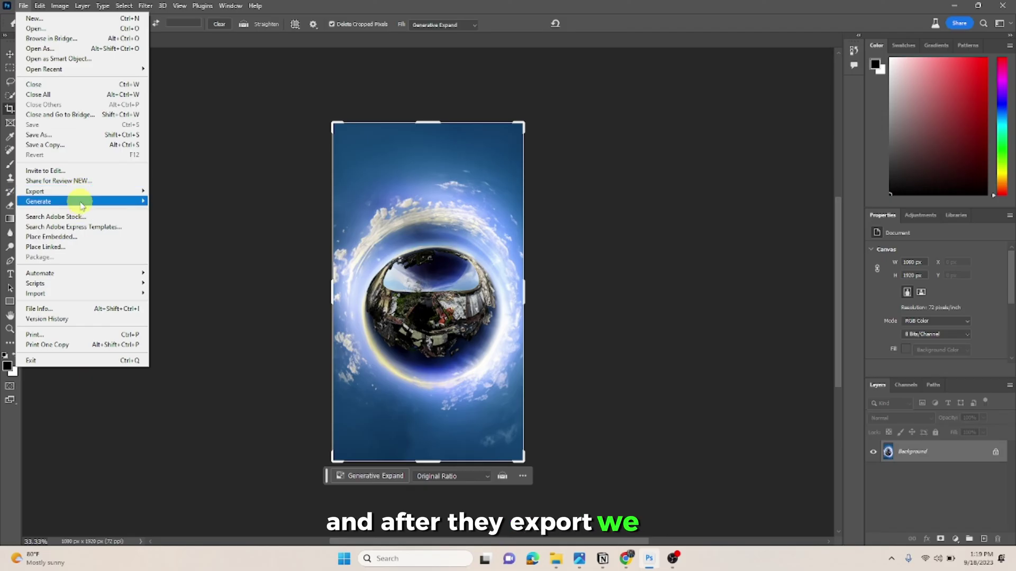
mouse_move(106, 192)
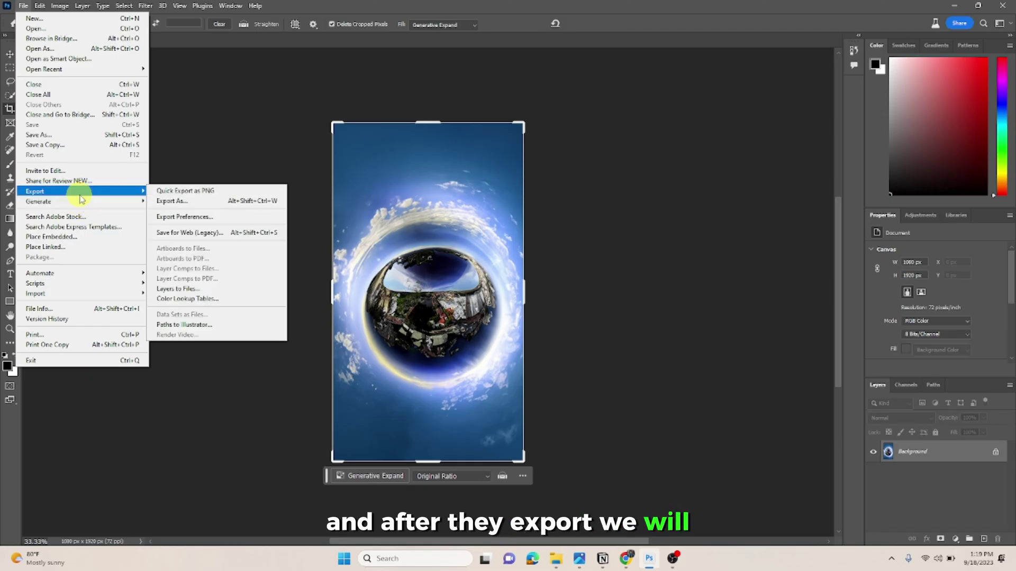
left_click(186, 202)
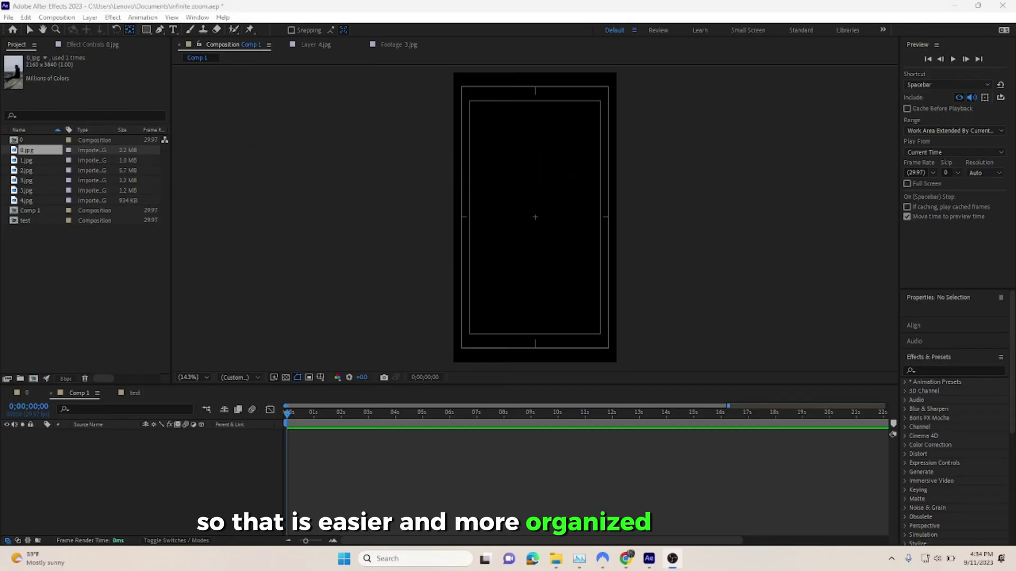
- In After Effects, add the project images 0.jpg, 1.jpg, 2.jpg, 3.jpg and 4.jpg as layers to Comp 1, with 0.jpg on top
left_click(42, 161, "shift")
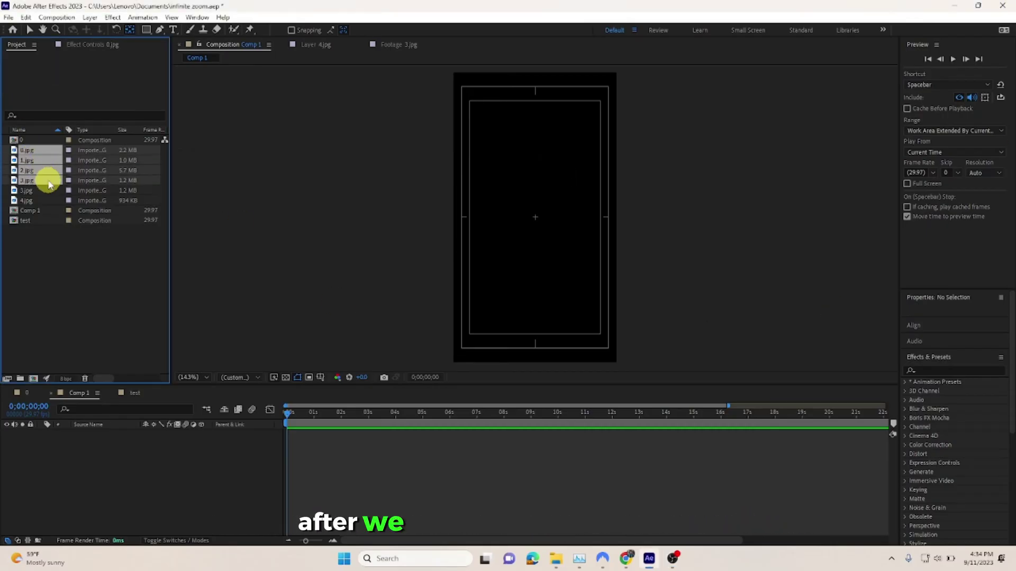
left_click_drag(53, 201, 174, 441)
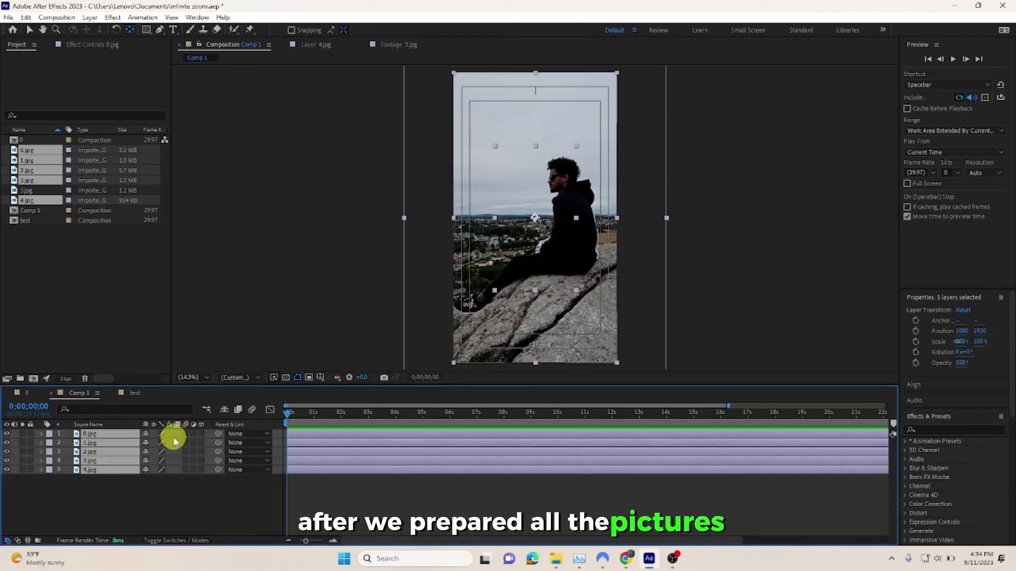
- Hide layers 0.jpg, 1.jpg, 2.jpg and 3.jpg, keeping only 4.jpg shown and selected
left_click(40, 499)
left_click_drag(7, 437, 7, 460)
left_click(101, 469)
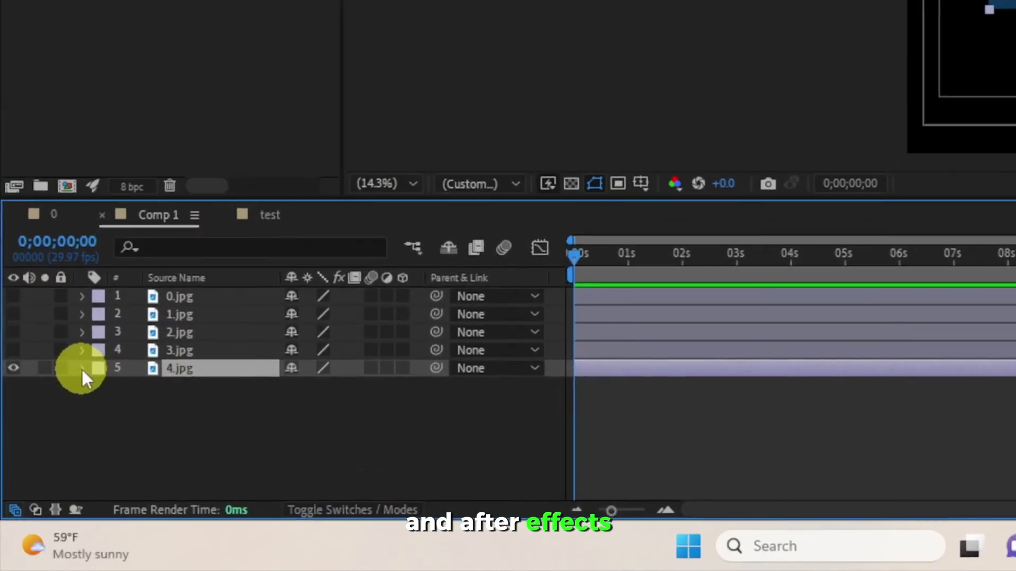
- Scale layer 4.jpg up to 202% so it fills the composition frame
left_click(82, 368)
left_click(158, 387)
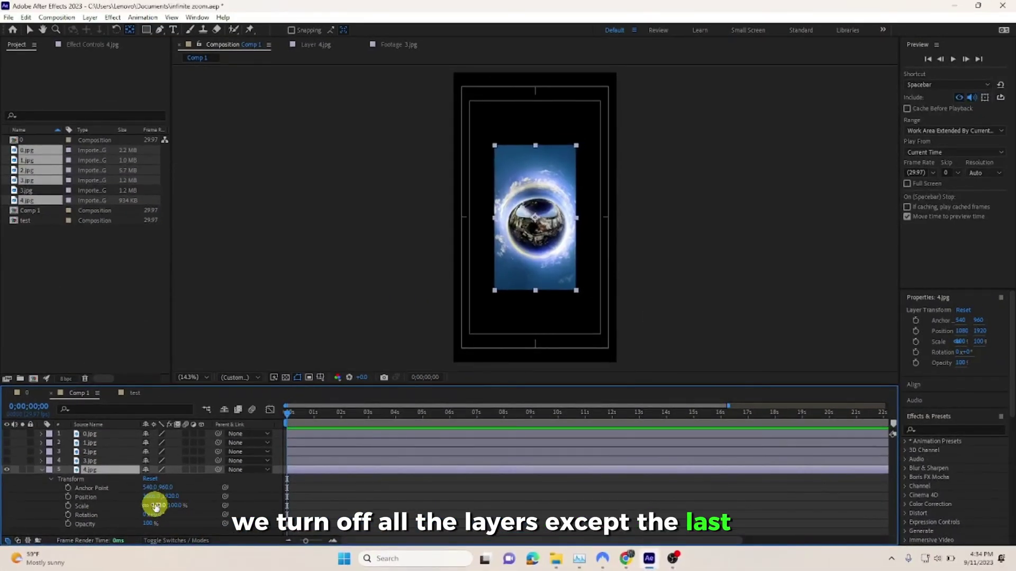
left_click_drag(155, 506, 214, 506)
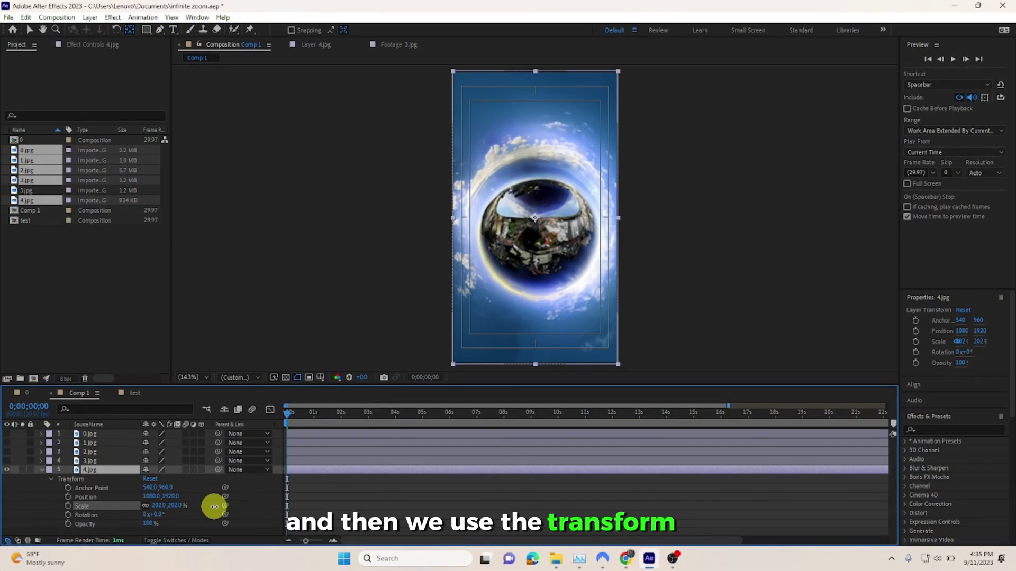
- Show layer 3.jpg, reduce its opacity to 73% and scale it down to about 64% over the planet
left_click(7, 460)
left_click(42, 461)
left_click(51, 470)
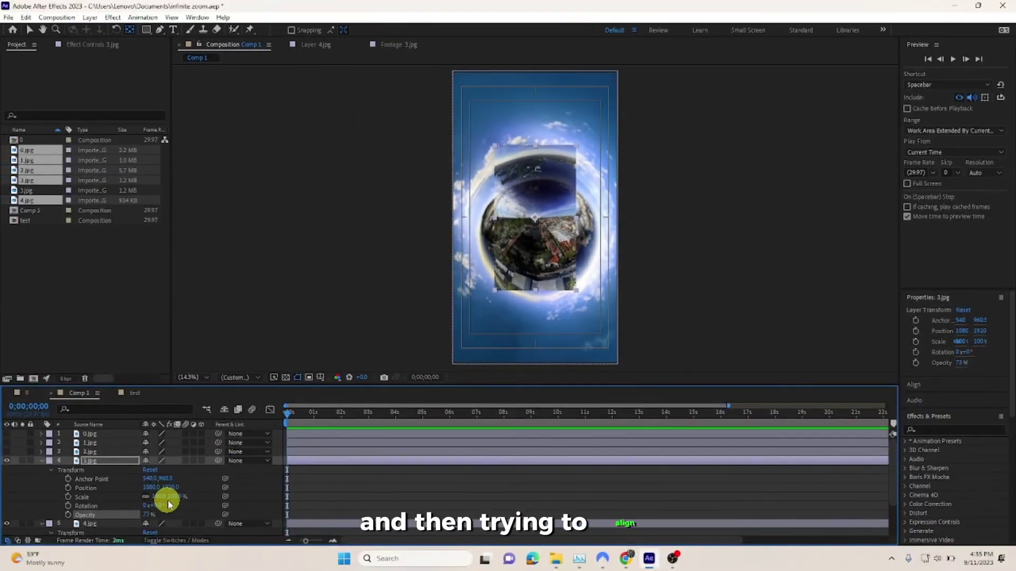
left_click_drag(157, 496, 134, 495)
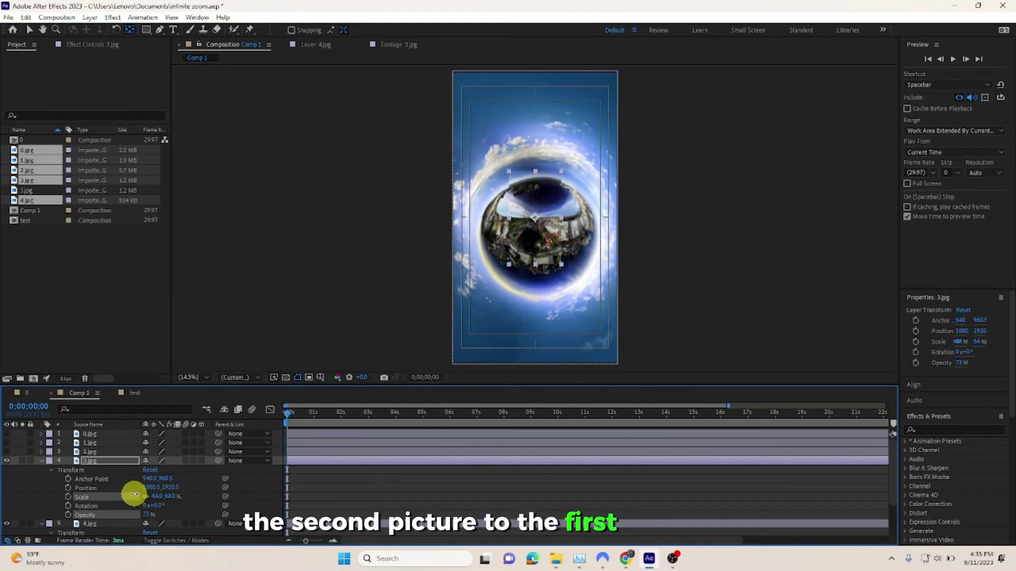
- Refine the scale of 3.jpg to 61% so it aligns with 4.jpg, and restore its opacity to 100%
left_click(195, 377)
left_click(208, 284)
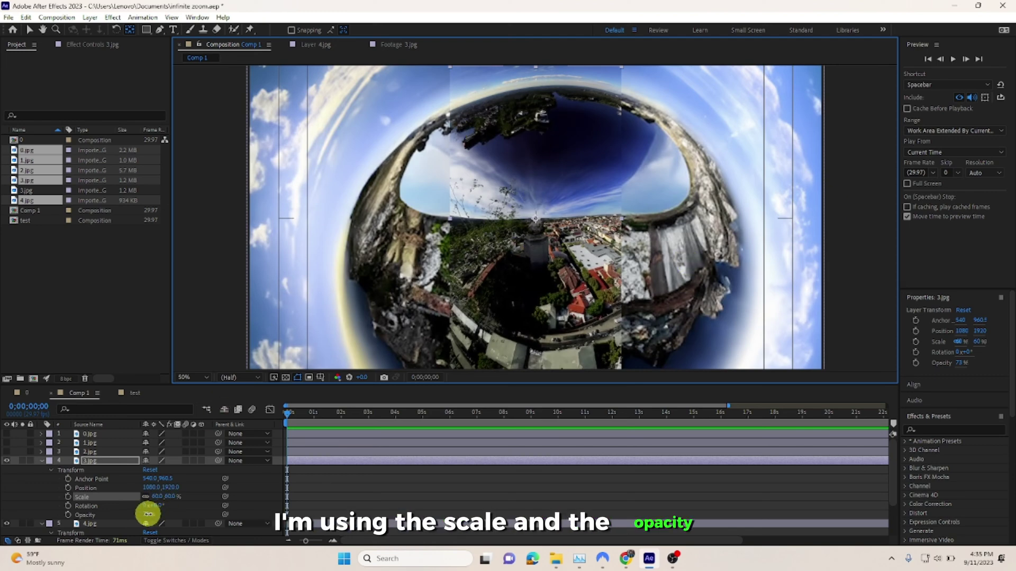
left_click_drag(148, 514, 144, 470)
left_click(185, 377)
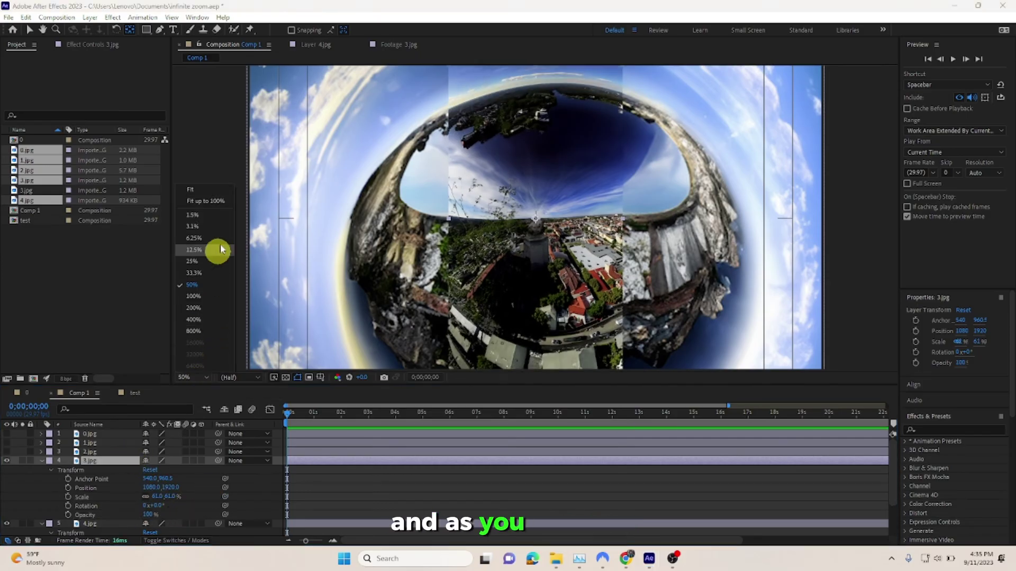
left_click(190, 190)
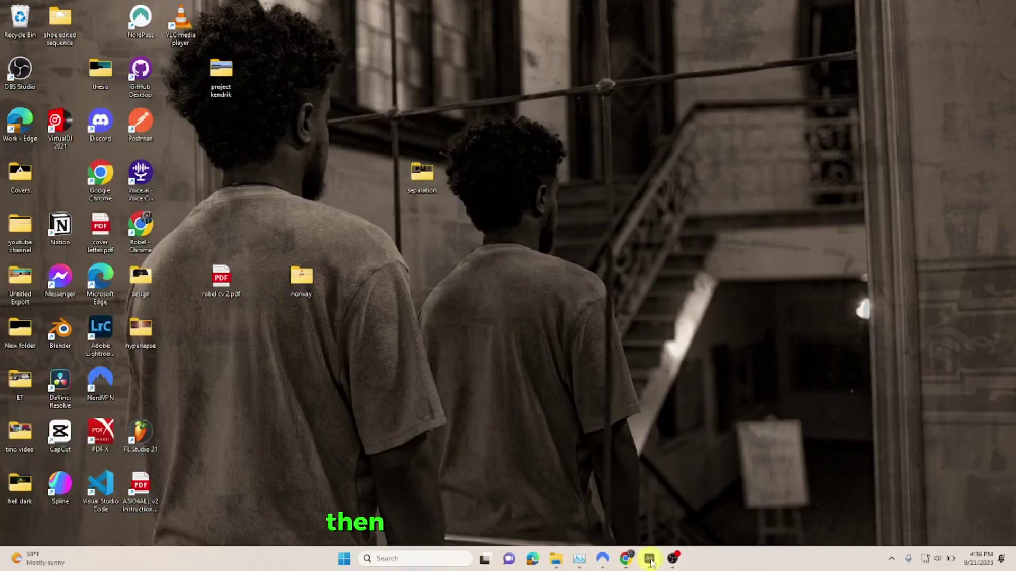
- Return to After Effects, parent layer 4.jpg to 3.jpg and scale 3.jpg up to 198% to fill the frame
left_click(650, 560)
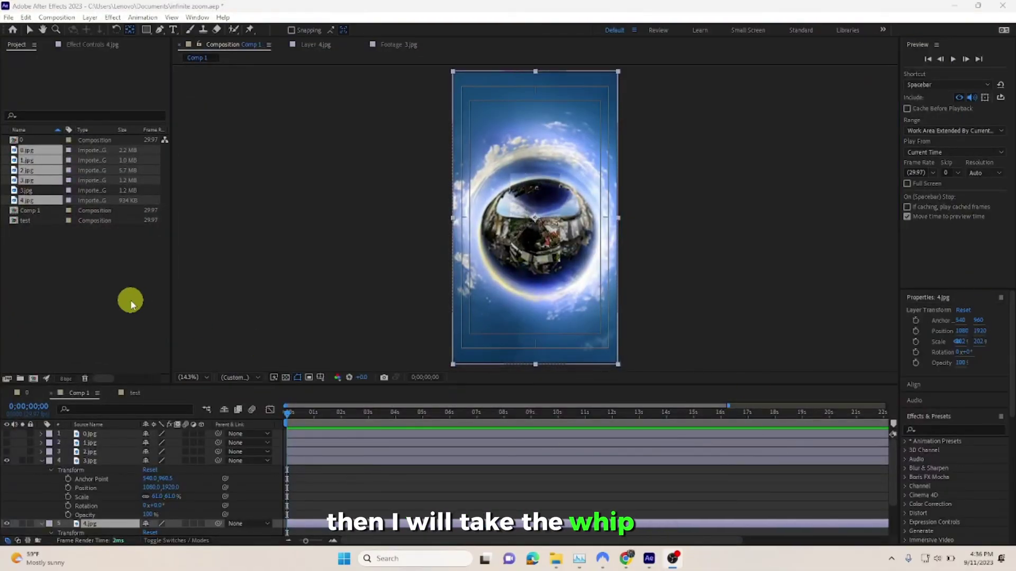
left_click(119, 462)
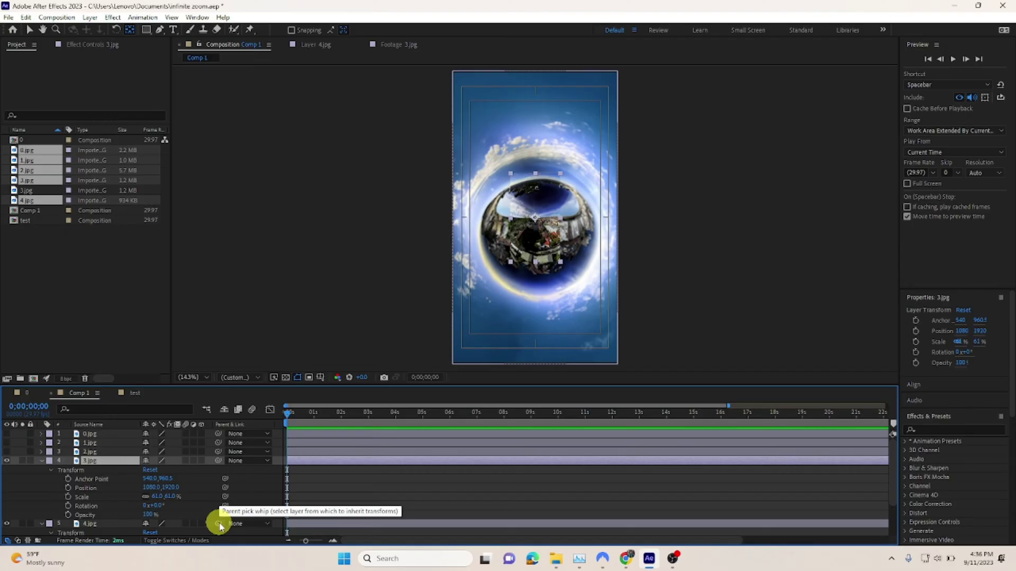
left_click_drag(219, 526, 165, 500)
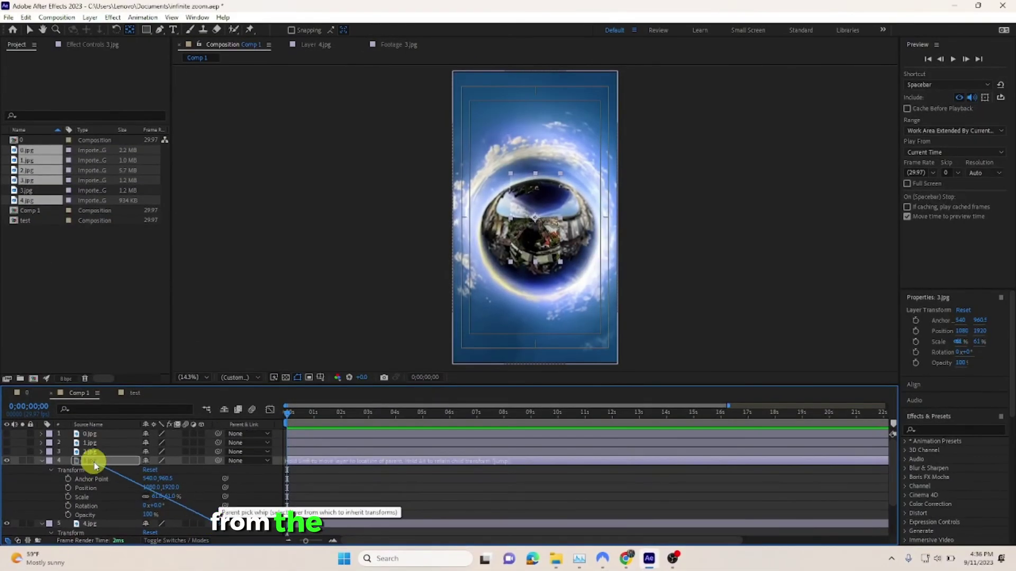
left_click_drag(95, 465, 95, 465)
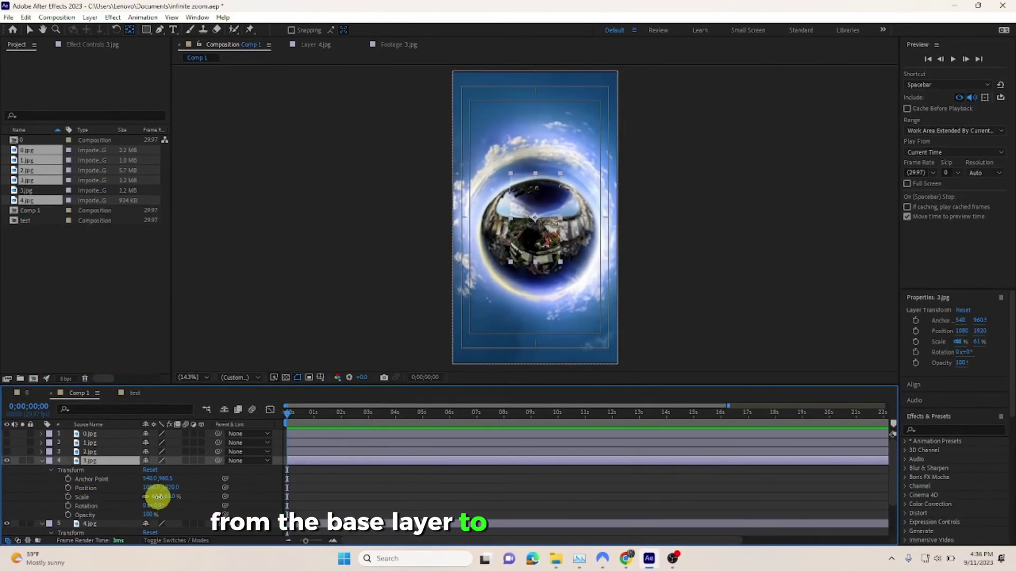
left_click_drag(158, 497, 239, 509)
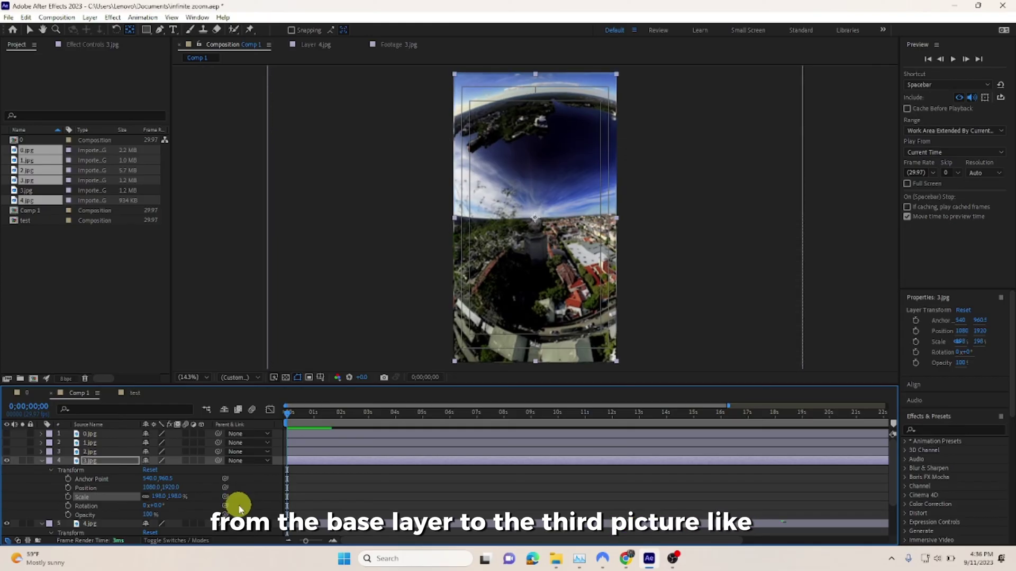
- Show layer 2.jpg and scale it to 18% at 100% opacity to match the city image in 3.jpg
left_click(7, 452)
left_click(43, 454)
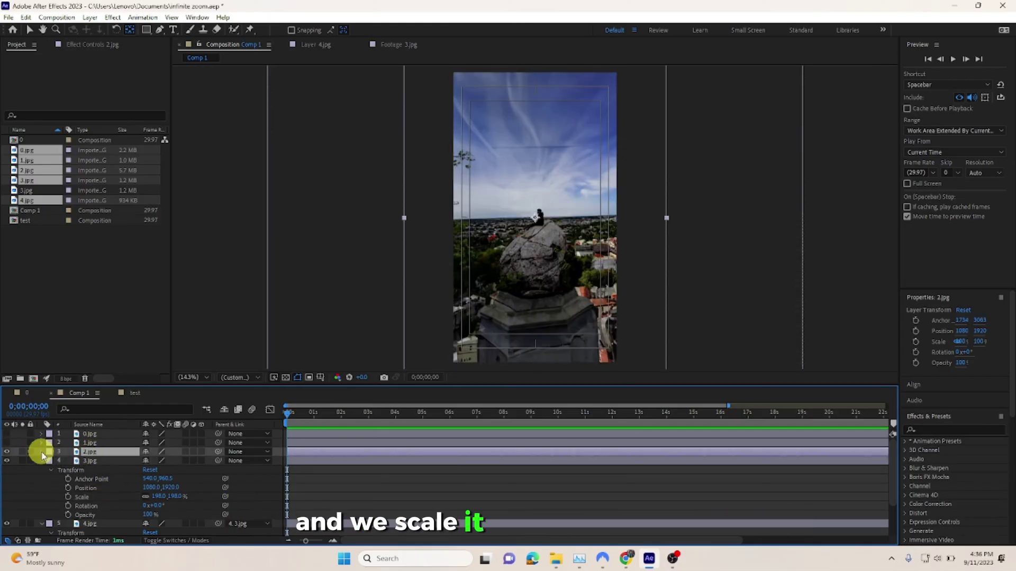
left_click(41, 452)
left_click_drag(160, 490, 195, 508)
left_click(196, 379)
left_click(212, 296)
left_click(200, 377)
left_click(205, 308)
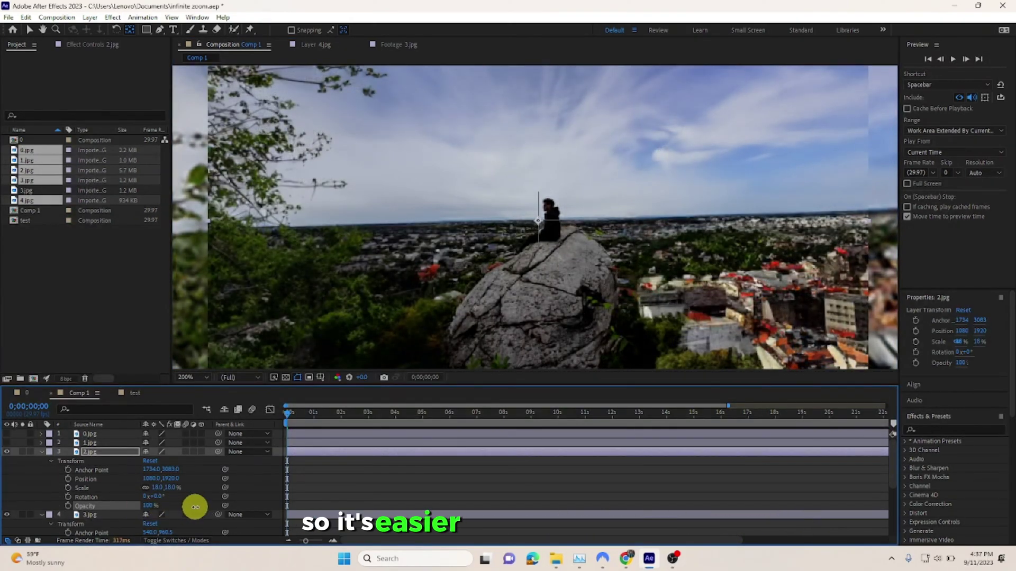
left_click(200, 377)
left_click(199, 240)
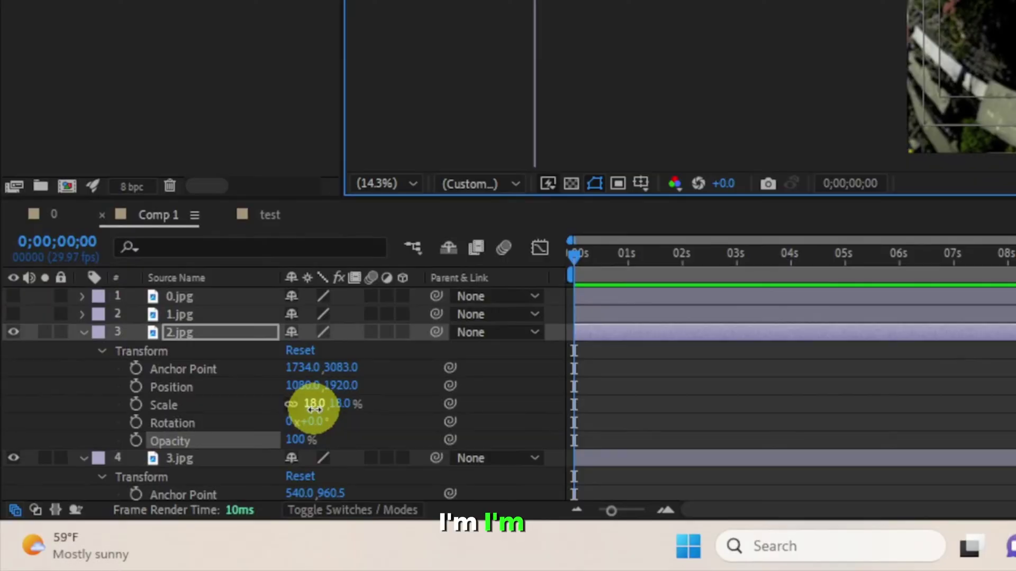
- Adjust the scale of layer 2.jpg to 19%
mouse_move(171, 483)
left_mouse_down()
mouse_move(184, 484)
mouse_move(172, 487)
left_mouse_up()
left_click(322, 405)
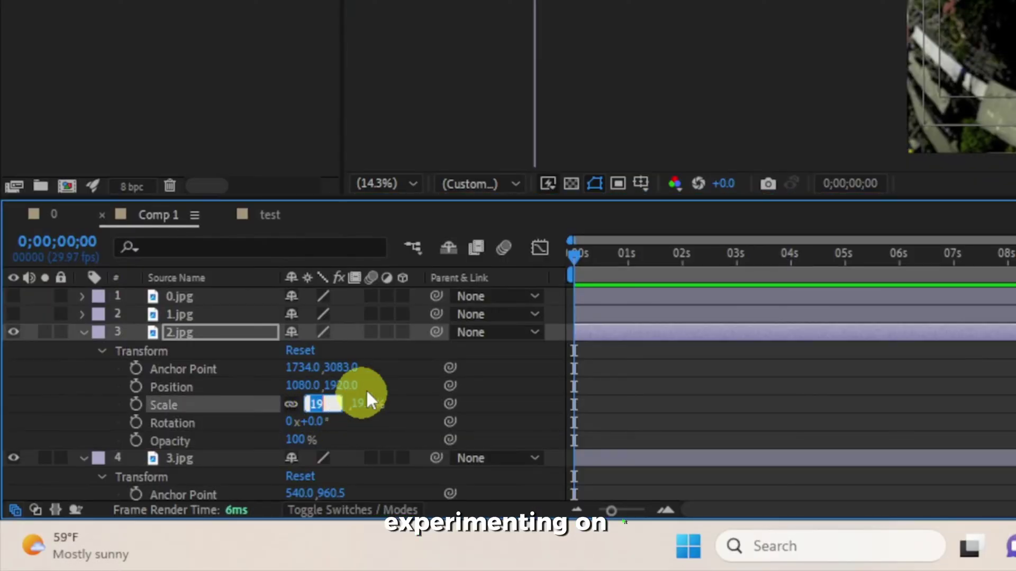
left_click(423, 402)
left_click(172, 405)
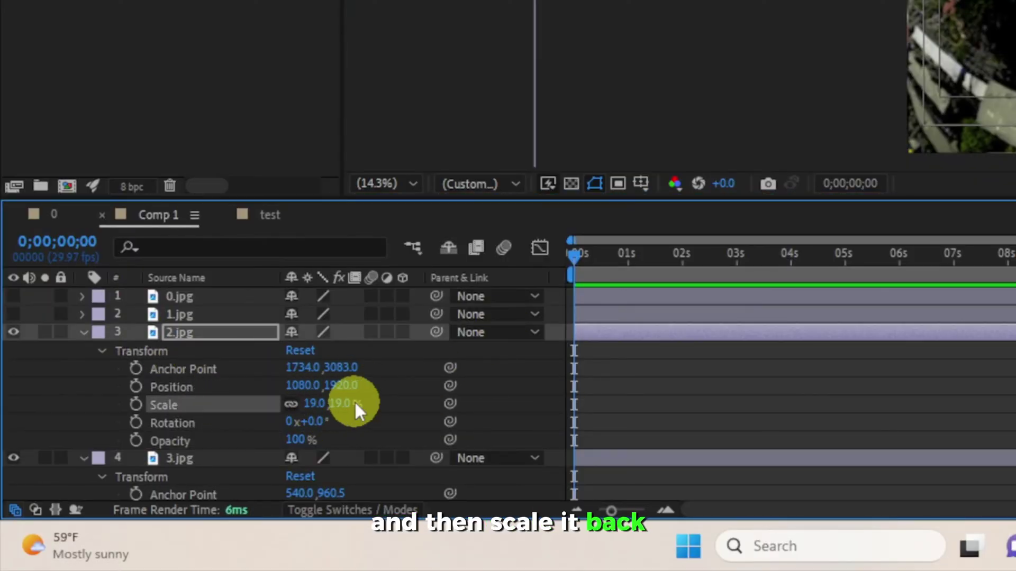
- Parent layer 3.jpg to 2.jpg and scale 2.jpg up to 63% to fill the frame
left_click_drag(346, 360, 213, 332)
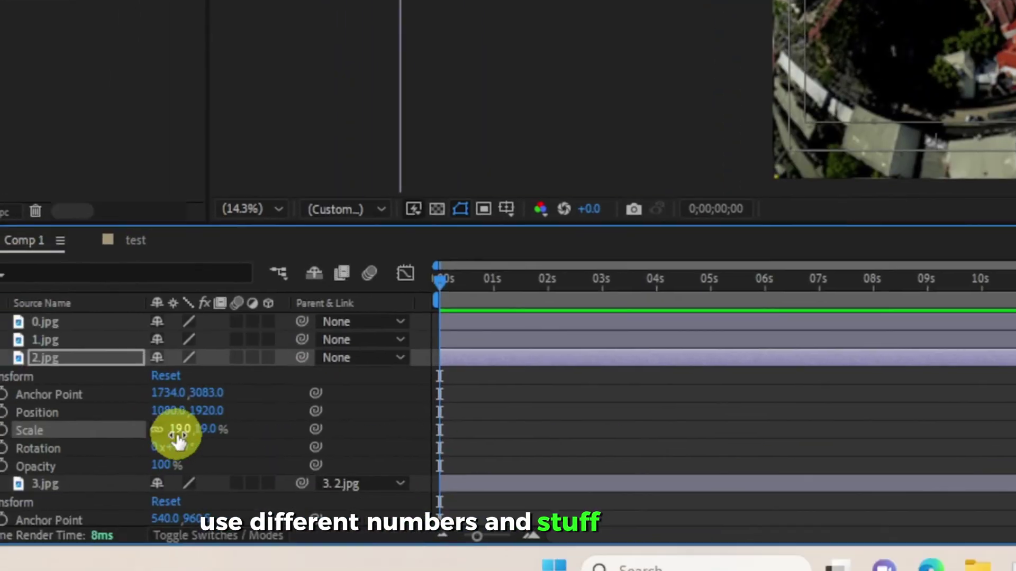
left_click_drag(179, 439, 214, 435)
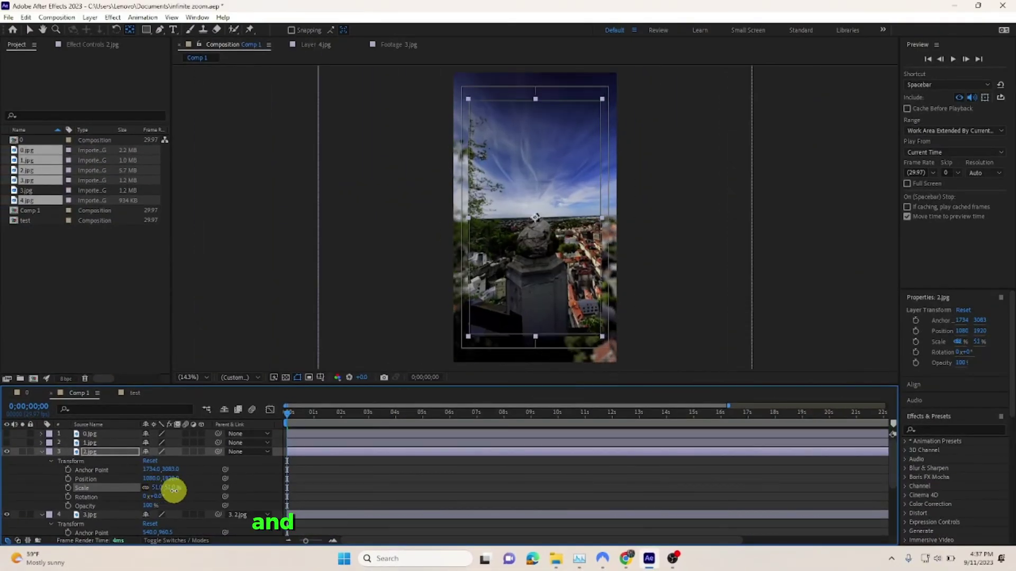
left_click_drag(174, 491, 184, 493)
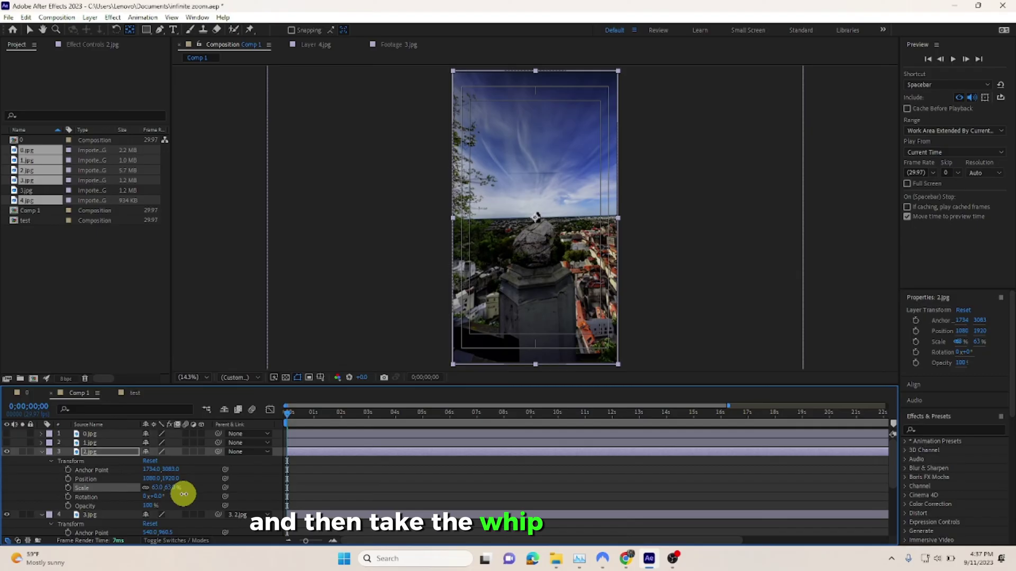
- Show layer 1.jpg, scale it down to 69% and reduce its opacity to 62% over 2.jpg
left_click(107, 444)
left_click(7, 443)
left_click(41, 443)
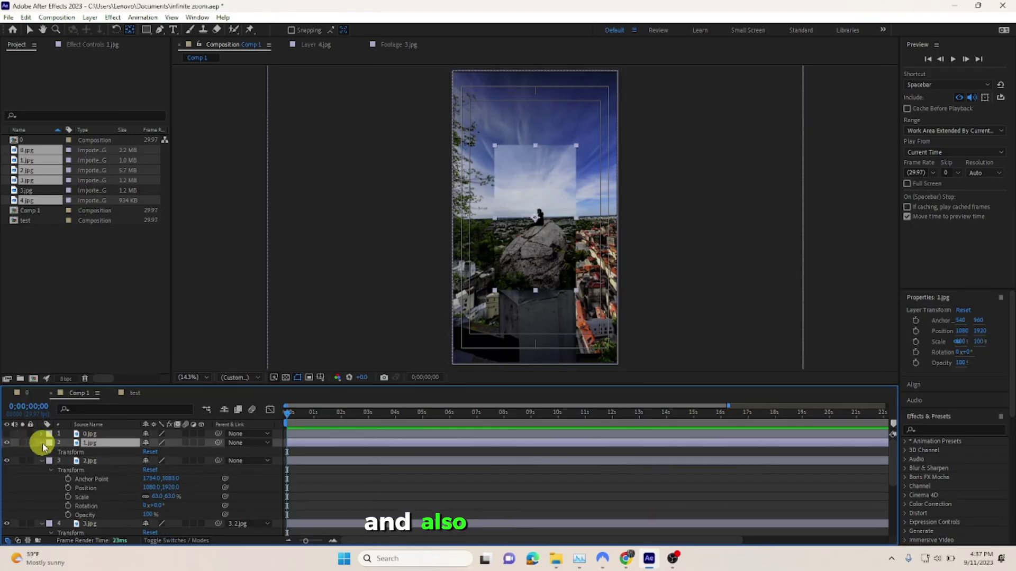
left_click_drag(155, 478, 132, 496)
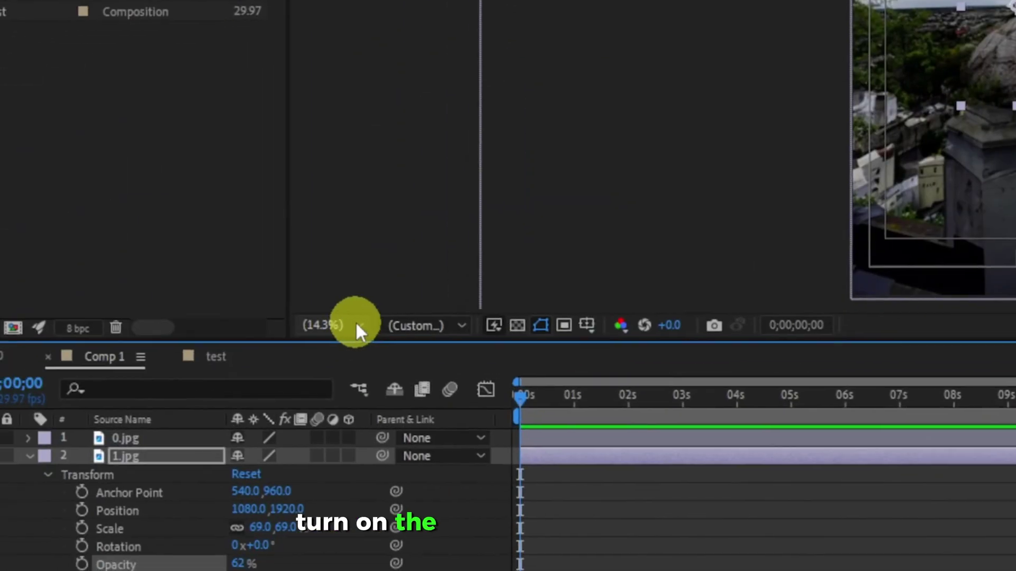
- Refine the scale of 1.jpg to 64% so it aligns with 2.jpg, and restore its opacity to 100%
left_click(203, 378)
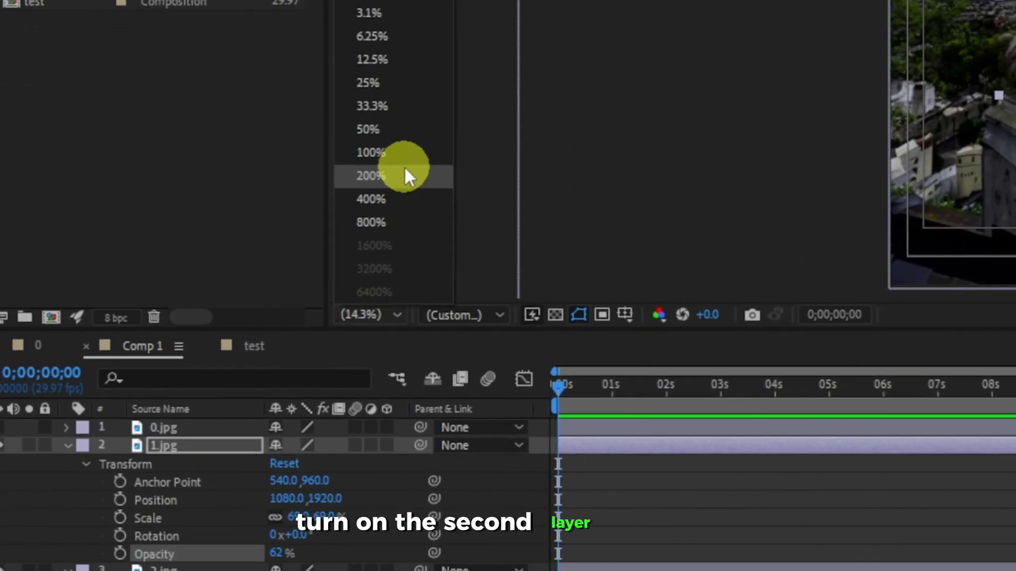
left_click(211, 296)
left_click_drag(277, 554, 264, 553)
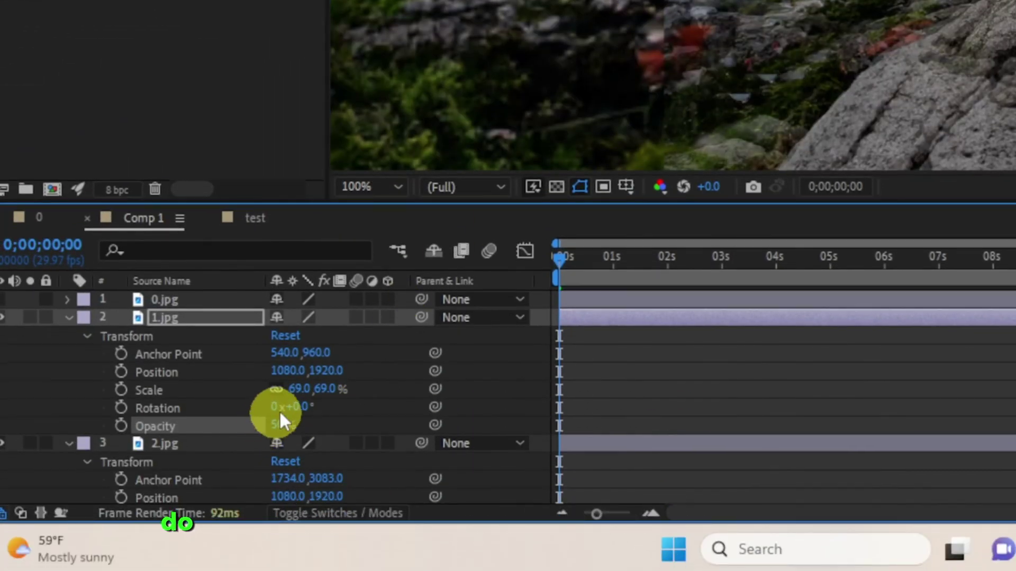
left_click_drag(304, 392, 427, 416)
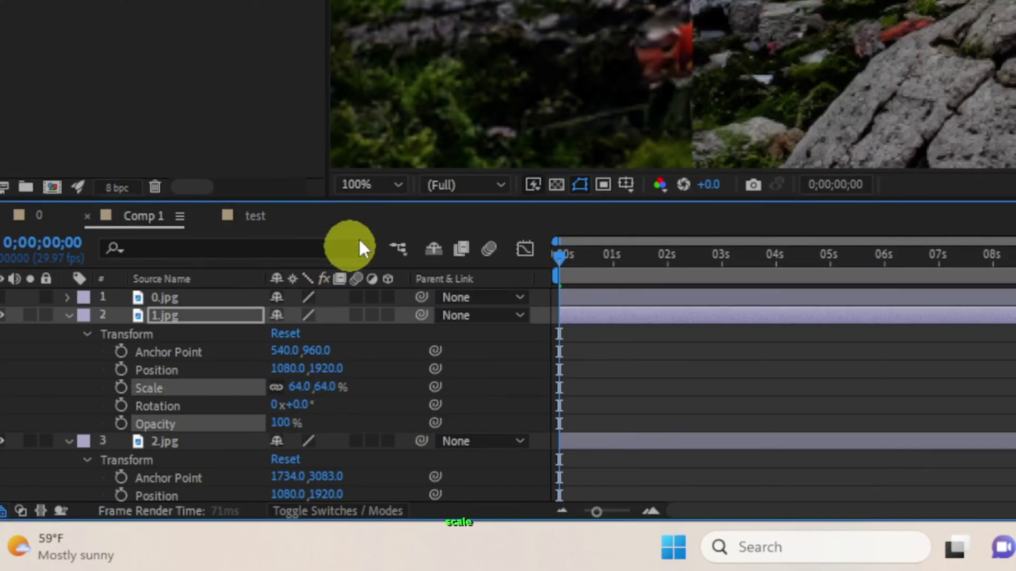
left_click(370, 186)
left_click(408, 88)
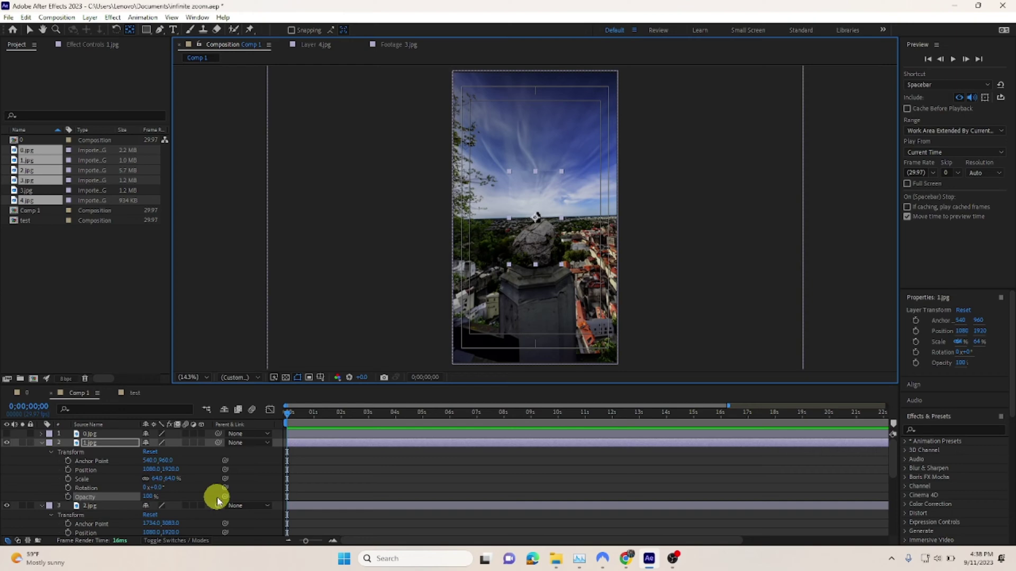
- Parent layer 2.jpg to 1.jpg and scale 1.jpg up to 202% to fill the frame
left_click_drag(218, 500, 103, 446)
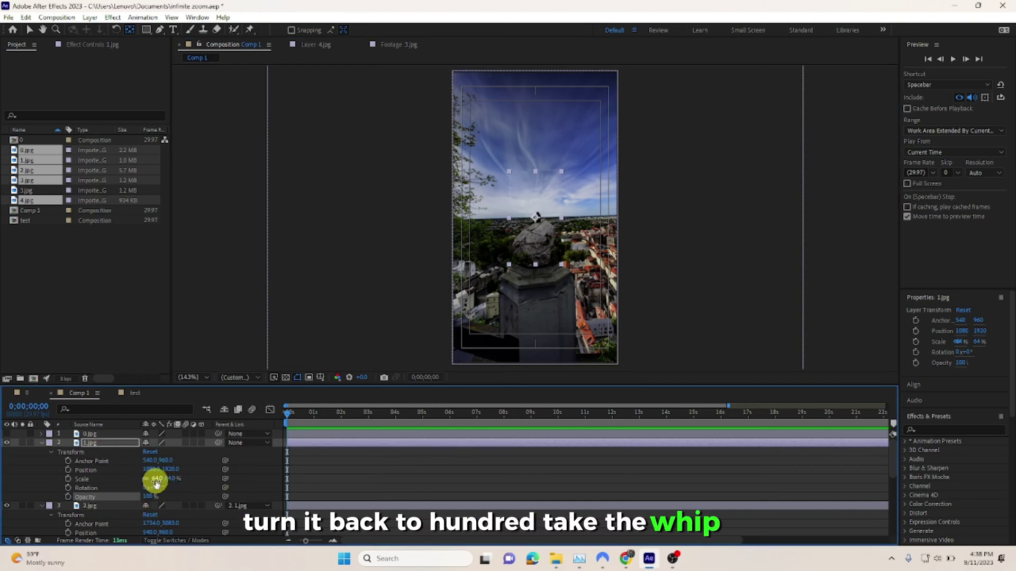
left_click_drag(156, 483, 238, 492)
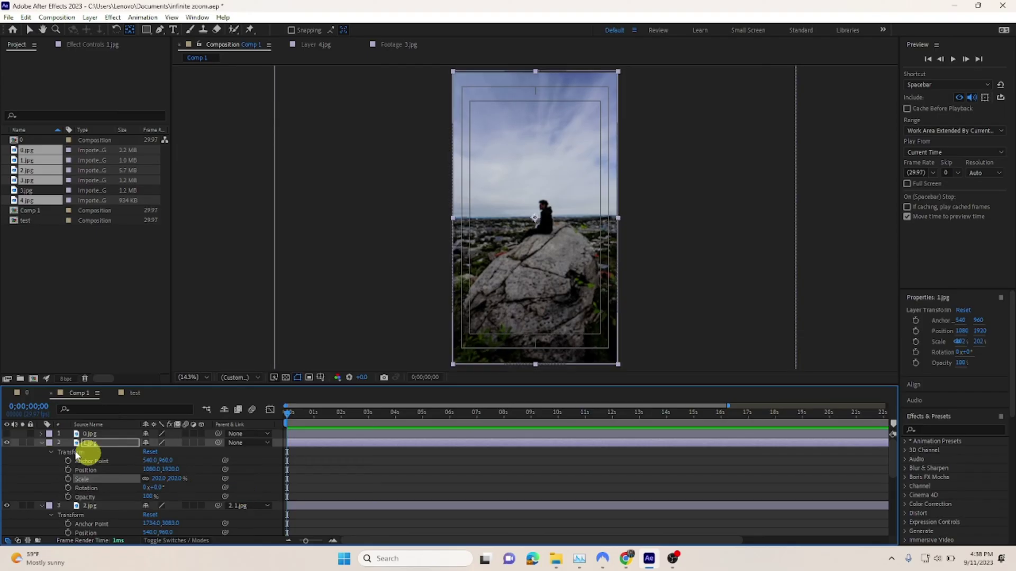
- Show layer 0.jpg and scale it down to 45% over the seated figure in 1.jpg
left_click(9, 434)
left_click(42, 434)
left_click(51, 444)
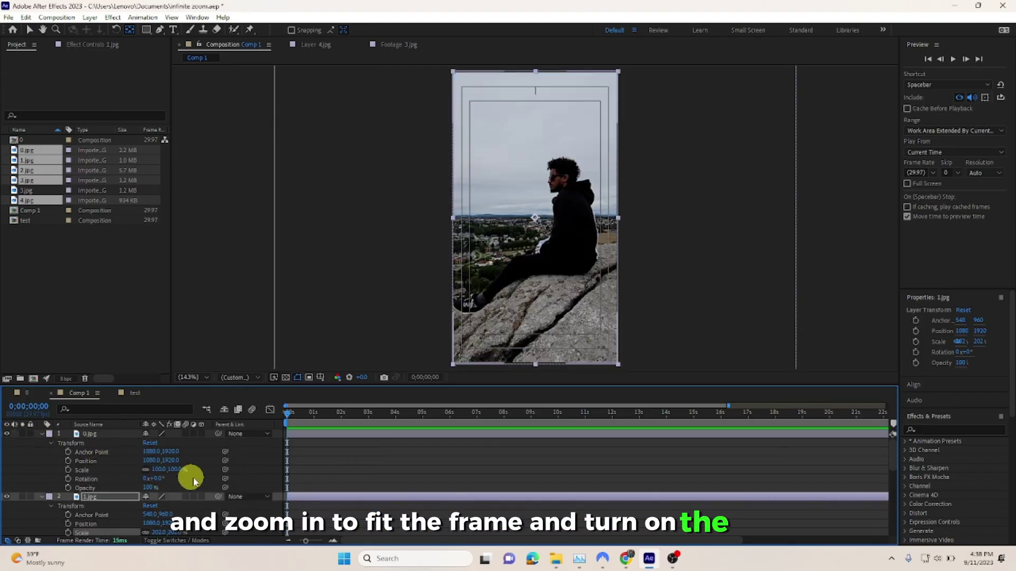
left_click_drag(162, 473, 132, 470)
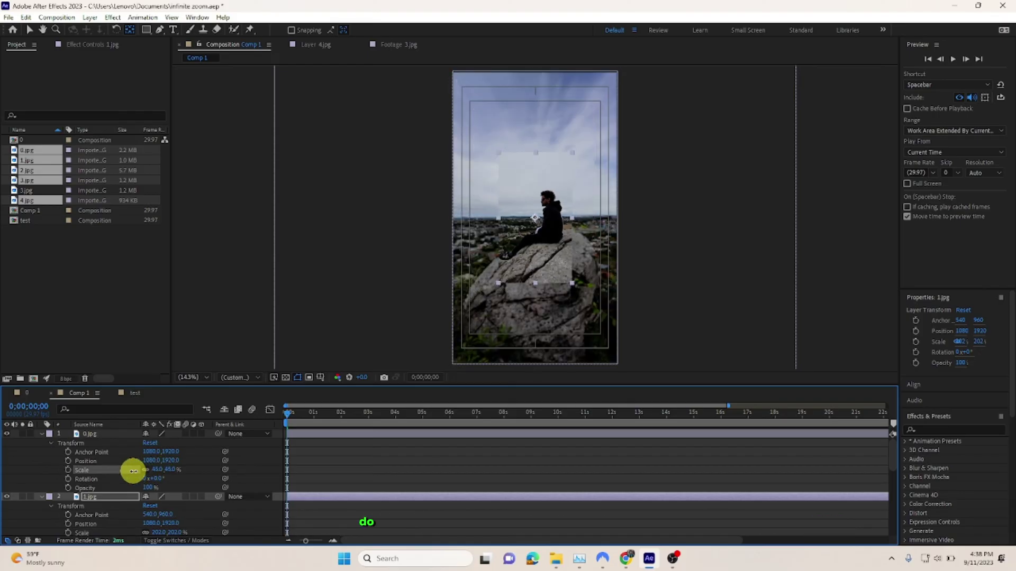
- Refine the scale of 0.jpg to 28% at 100% opacity so its edges match 1.jpg
left_click(206, 378)
left_click(205, 296)
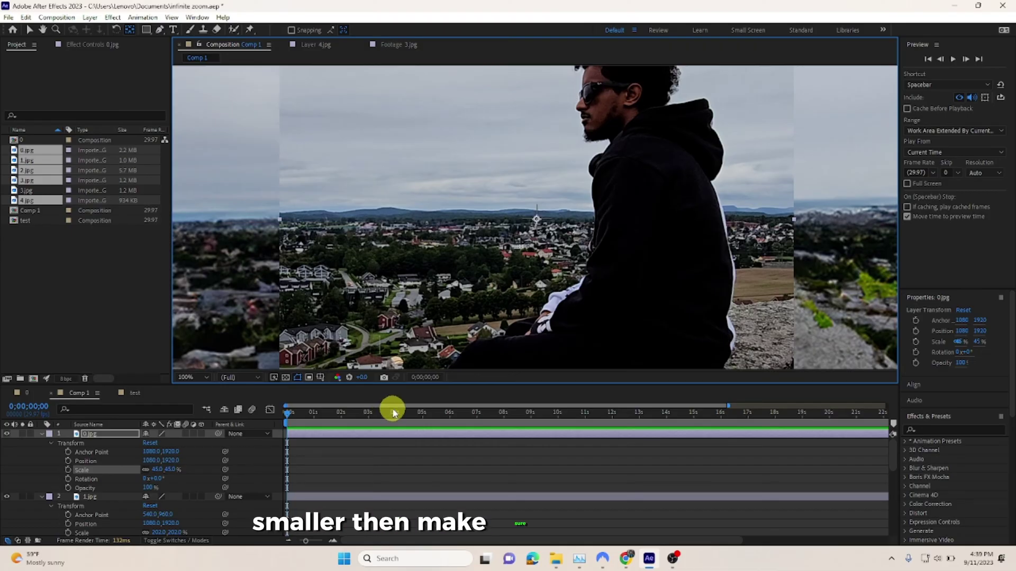
left_click(193, 377)
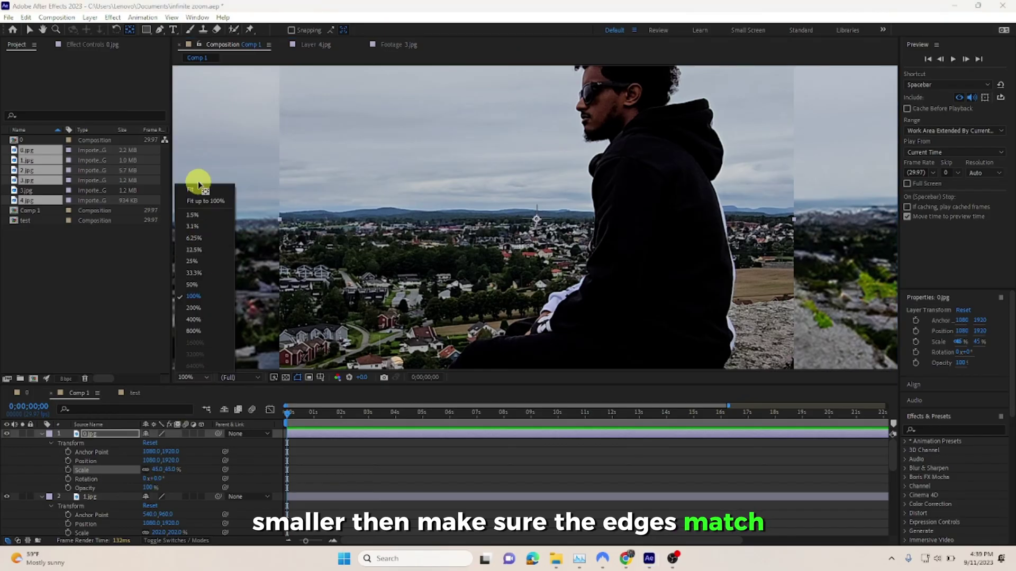
left_click(198, 181)
left_click(194, 378)
left_click(206, 191)
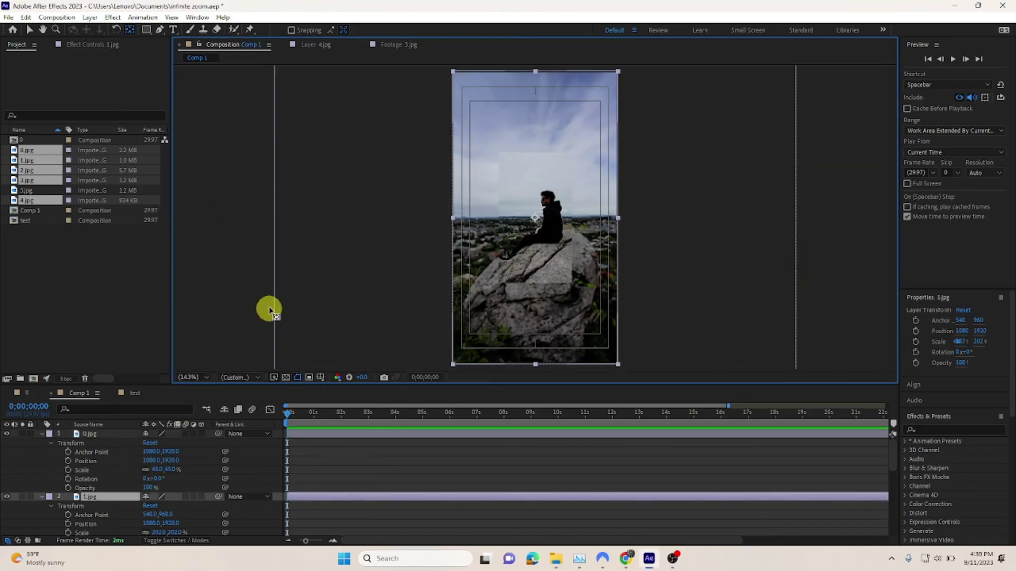
left_click_drag(150, 487, 245, 478)
left_click(199, 378)
left_click(215, 285)
left_click(91, 435)
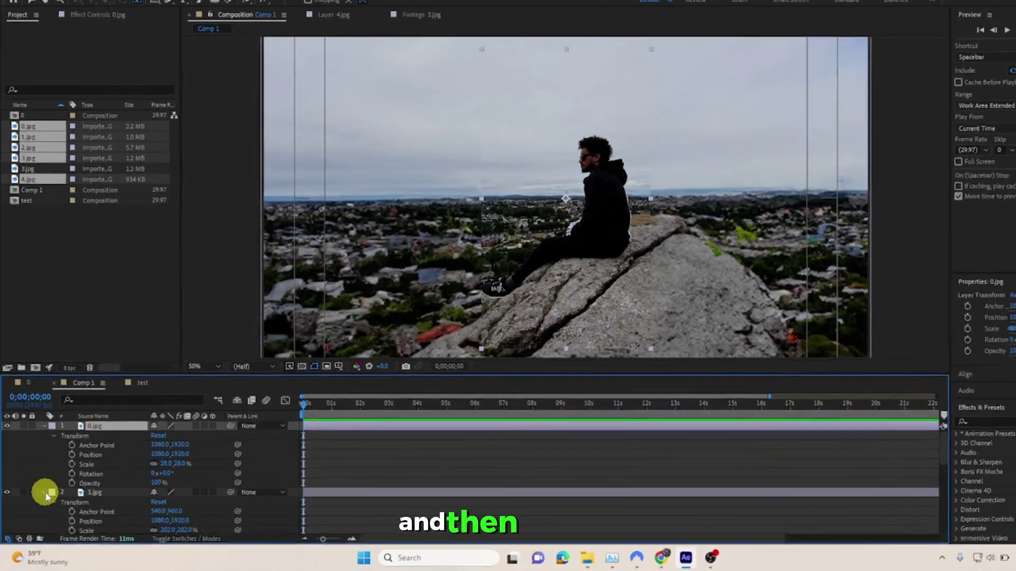
- Collapse the properties of layers 1.jpg to 4.jpg, fit the composition in the viewer, and parent 1.jpg to 0.jpg
left_click(43, 497)
left_click(43, 506)
left_click(87, 459)
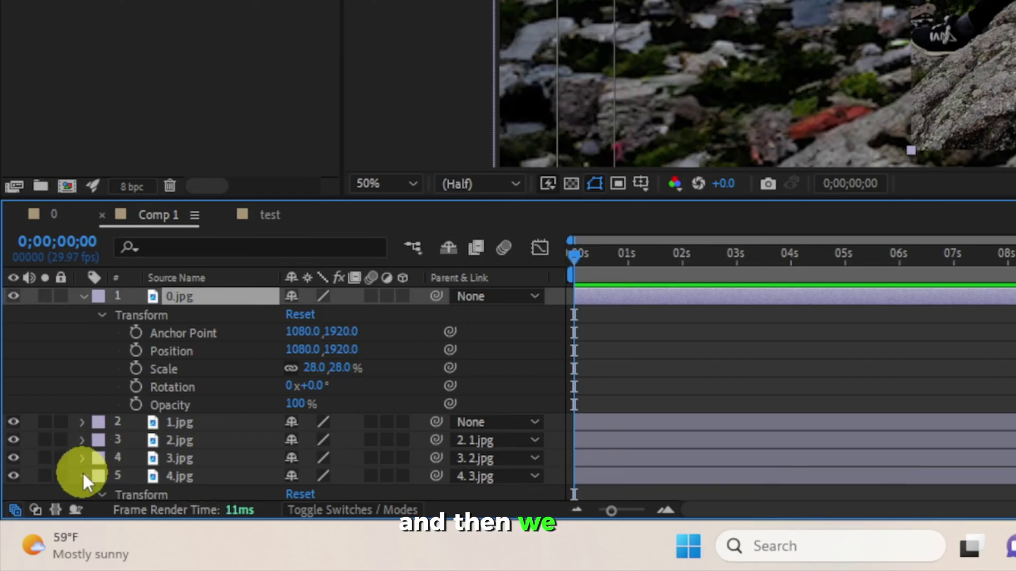
left_click(229, 476)
left_click(233, 422, "shift")
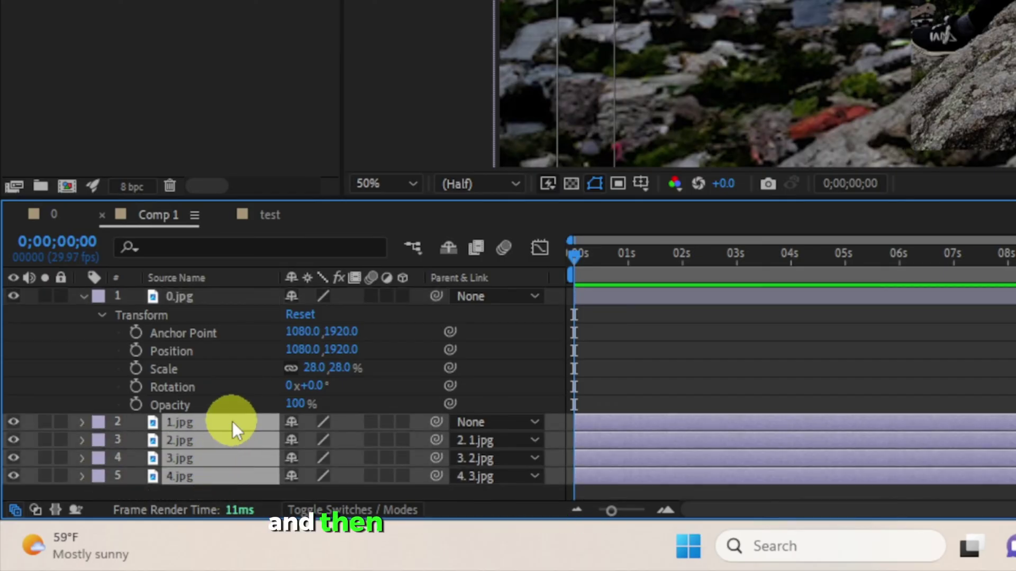
mouse_move(436, 421)
left_mouse_down()
mouse_move(394, 310)
mouse_move(221, 291)
mouse_move(167, 297)
mouse_move(433, 424)
left_mouse_up()
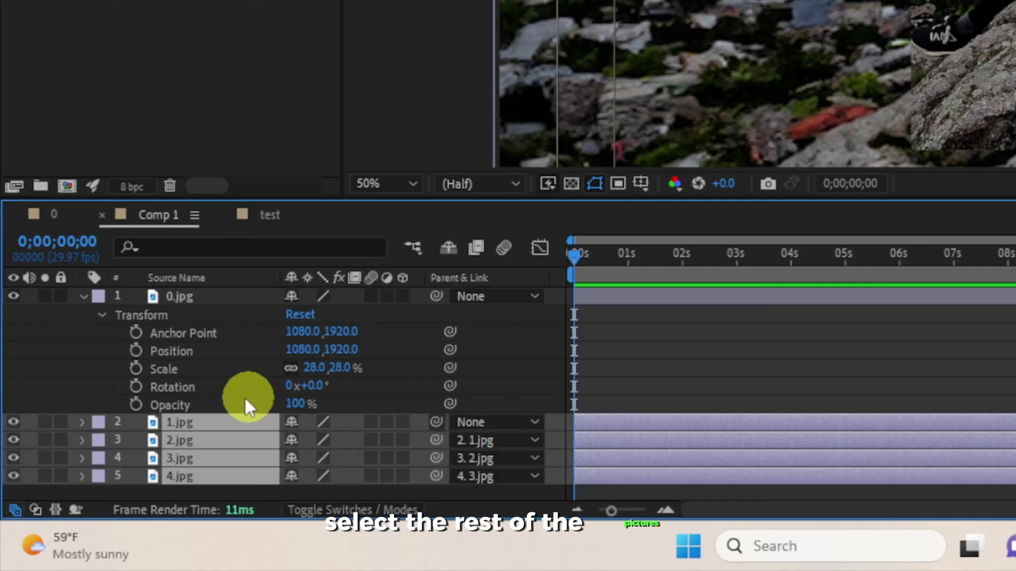
left_click(254, 297)
left_click(399, 183)
left_click(470, 9)
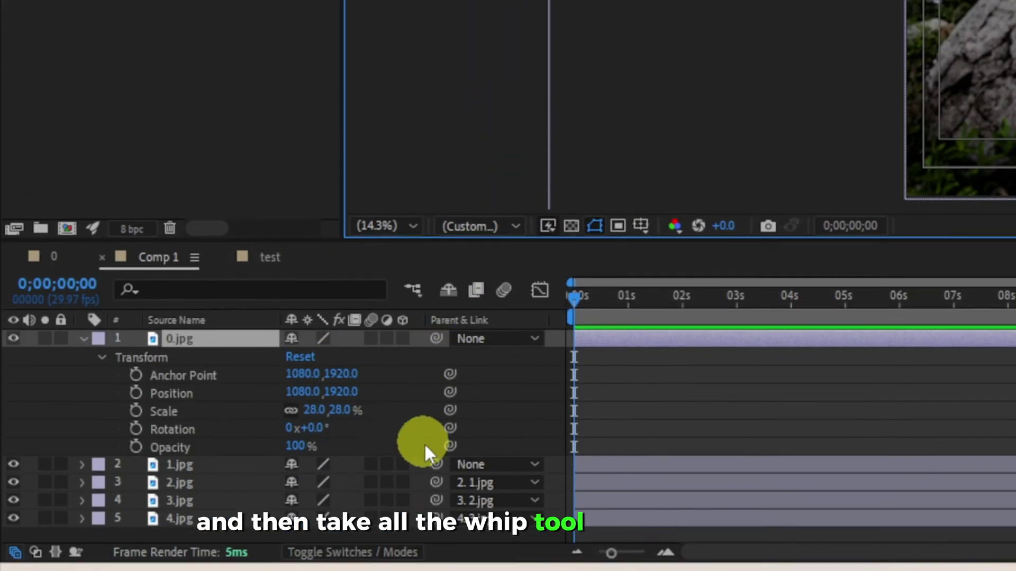
left_click_drag(436, 566, 230, 448)
- Scale layer 0.jpg up to 99% so the seated figure's photo fills the composition frame
left_click_drag(231, 303, 230, 303)
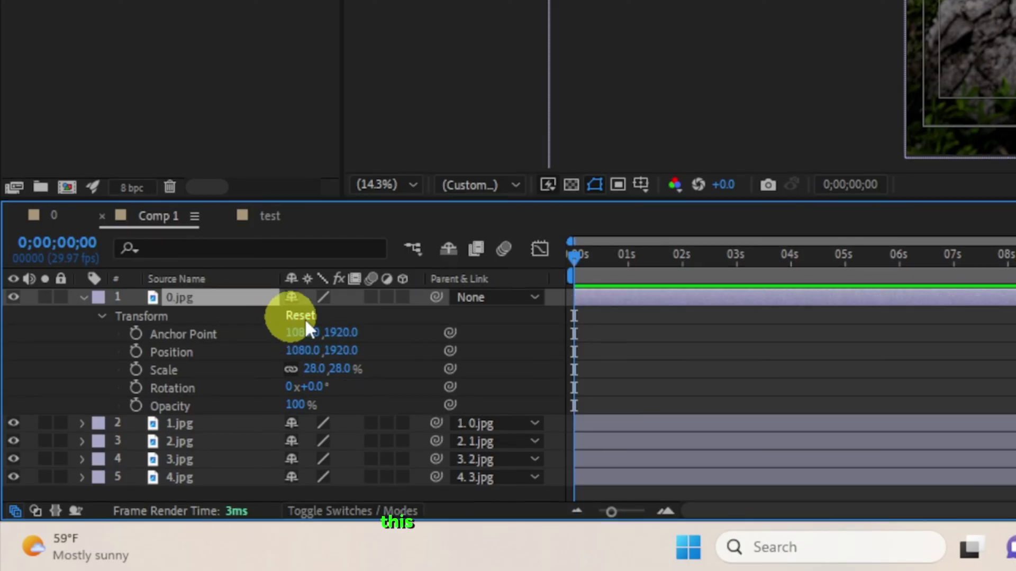
left_click_drag(314, 373, 417, 406)
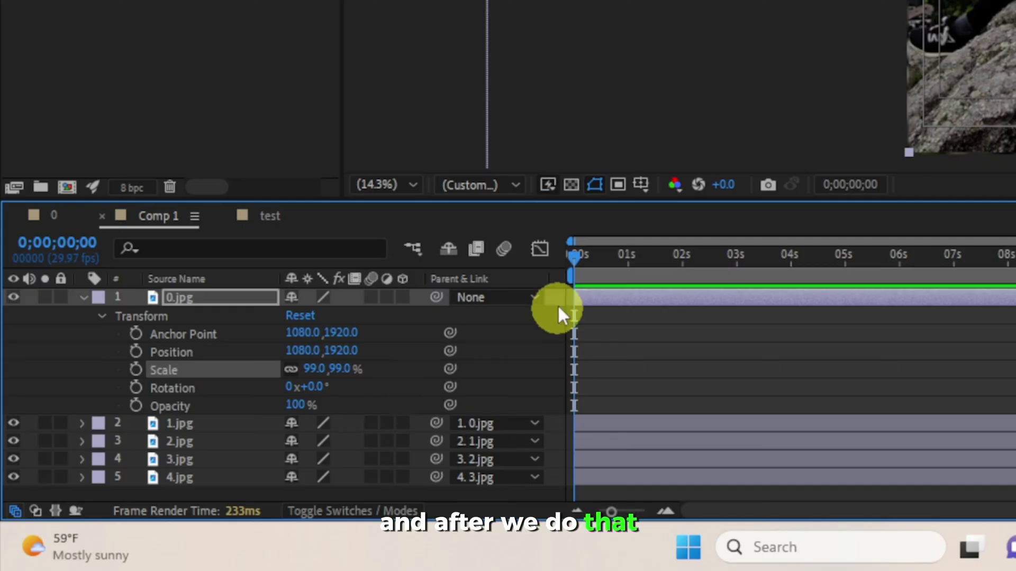
left_click(227, 426)
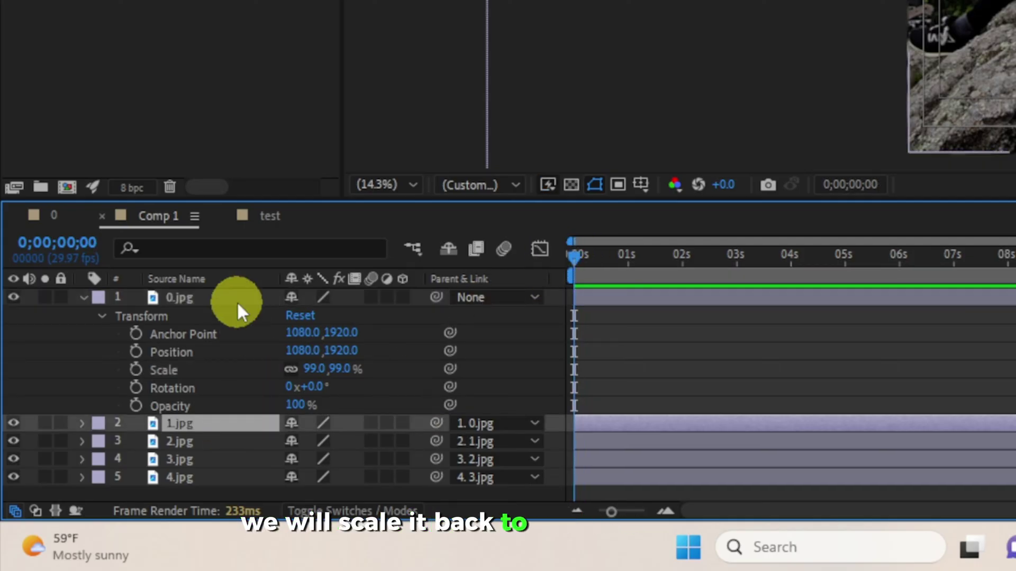
left_click(238, 300)
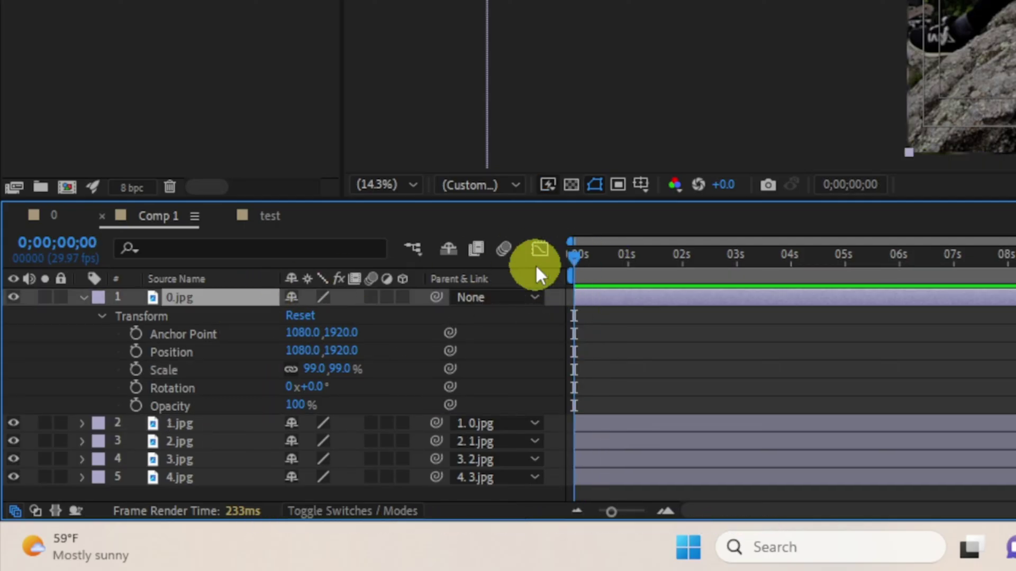
- Add a Scale keyframe to 0.jpg, place it at 0;00;03;28, and return to the first frame
left_click(136, 369)
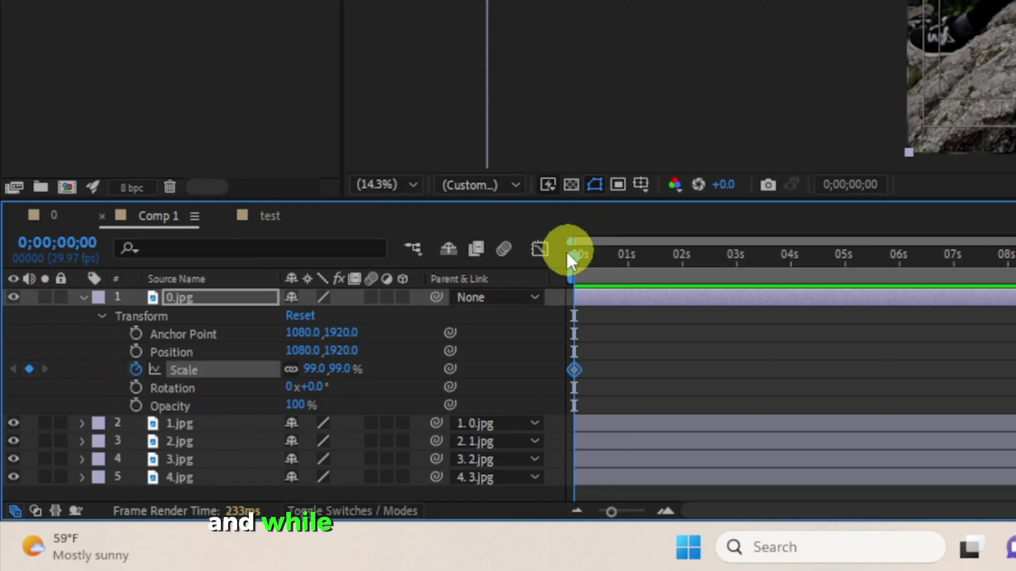
left_click_drag(736, 260, 789, 264)
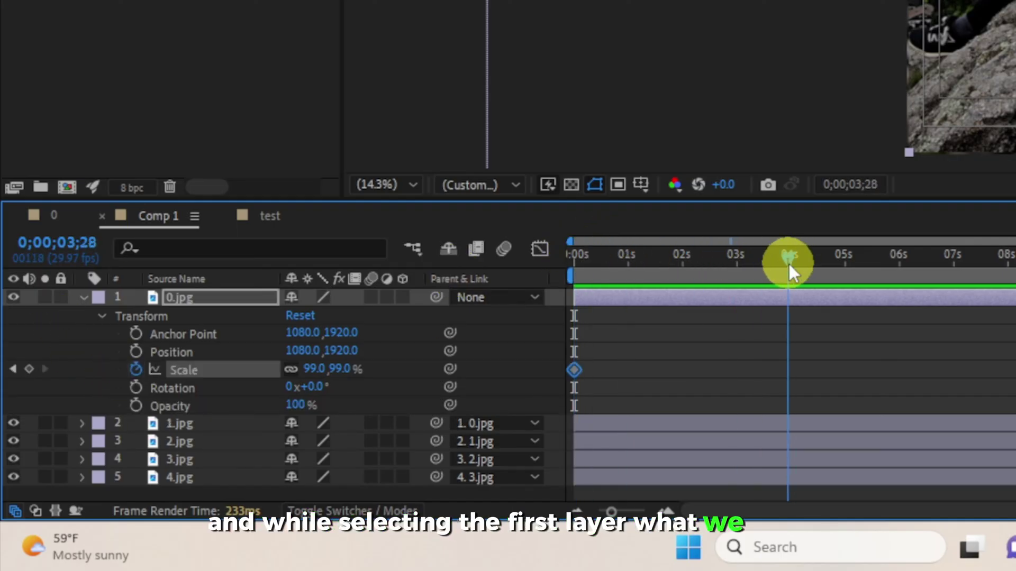
left_click_drag(574, 370, 786, 371)
left_click_drag(793, 273, 545, 256)
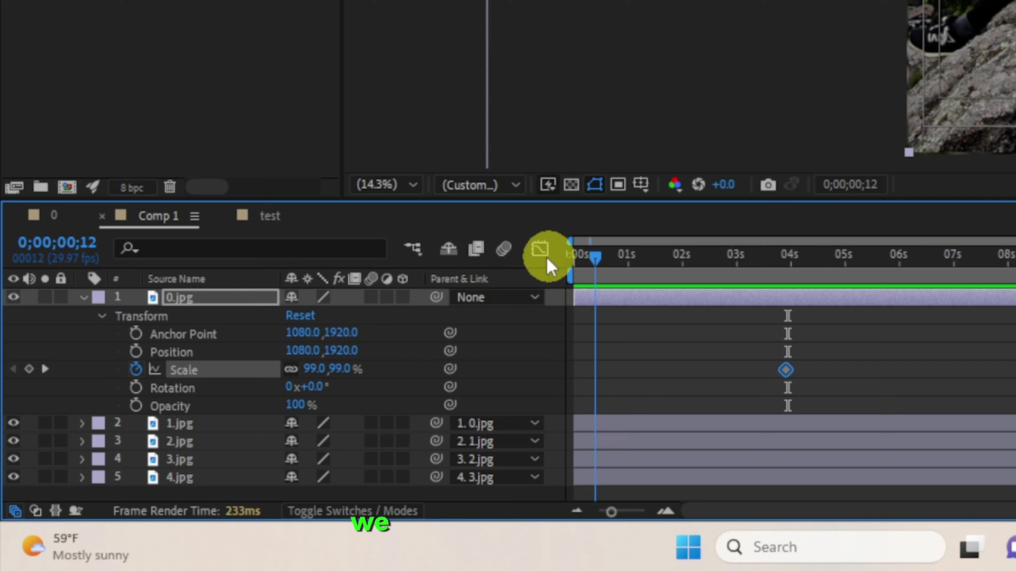
- Try a Scale of 2% and then 1.8% for 0.jpg at the first frame
left_click(314, 369)
type("2")
key("Return")
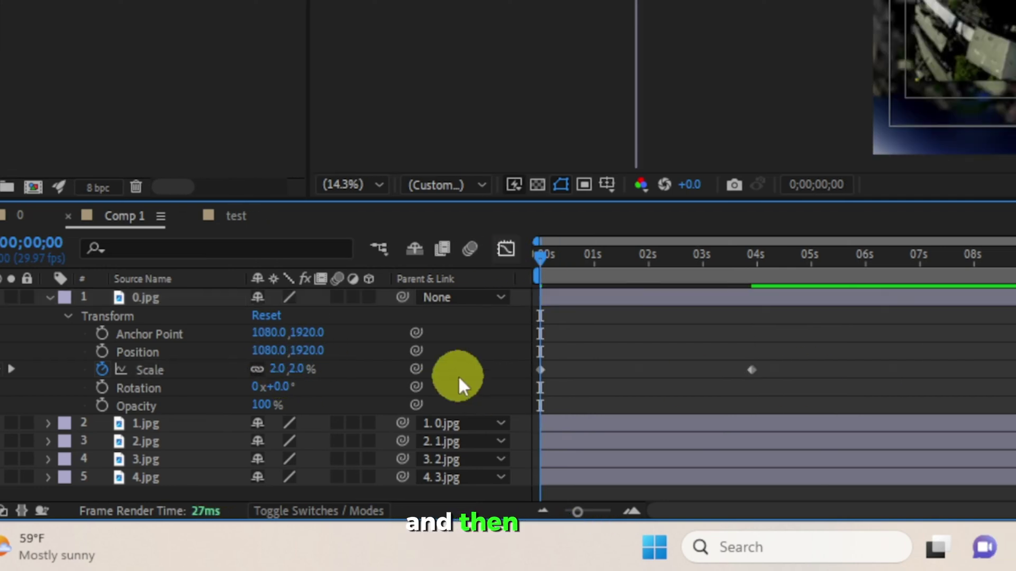
left_click(313, 370)
type("1.8")
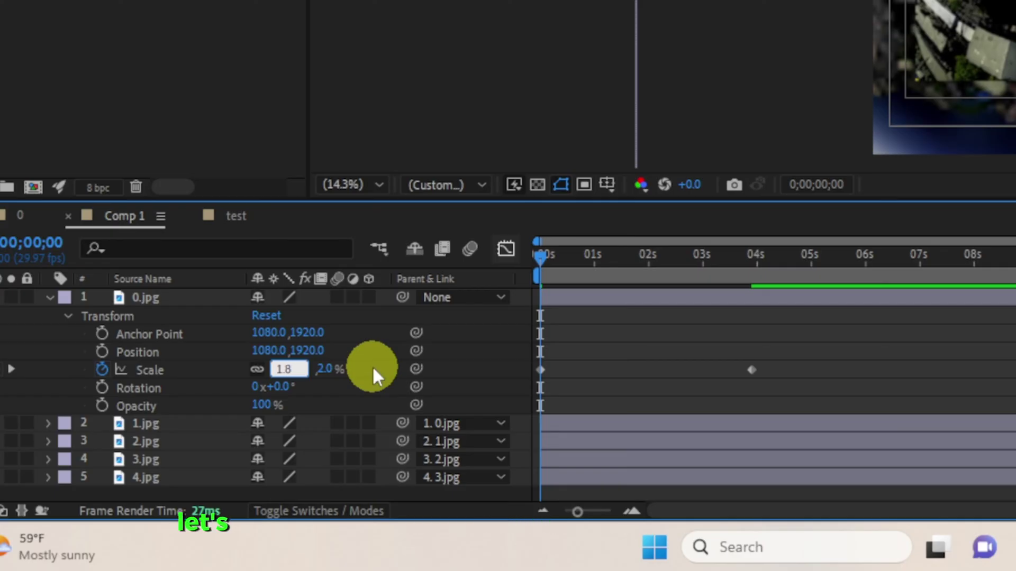
key("Return")
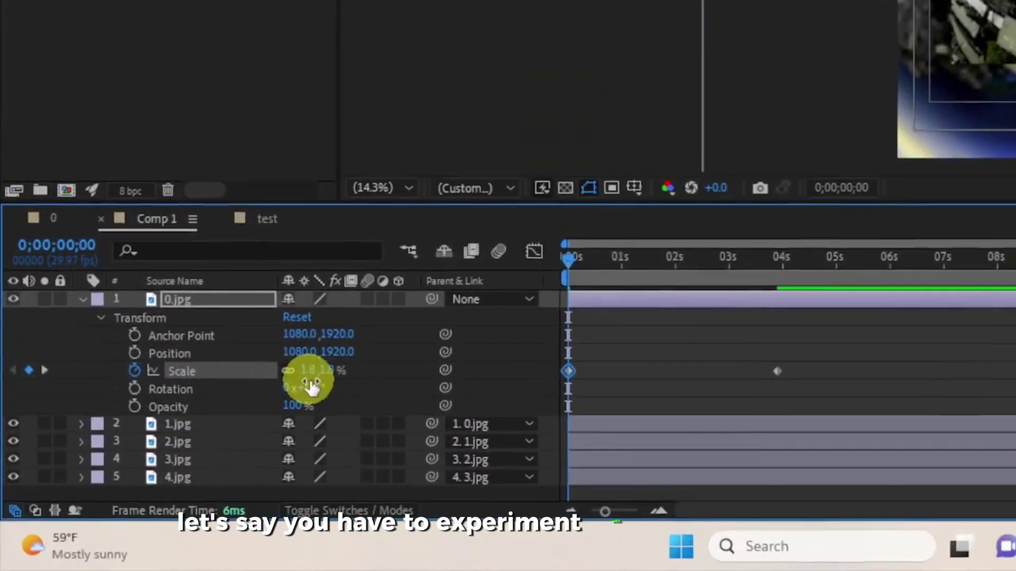
- Test other first-frame Scale values for 0.jpg, including 2%, 3% and 1.8%, to find the space picture's framing
left_click(168, 471)
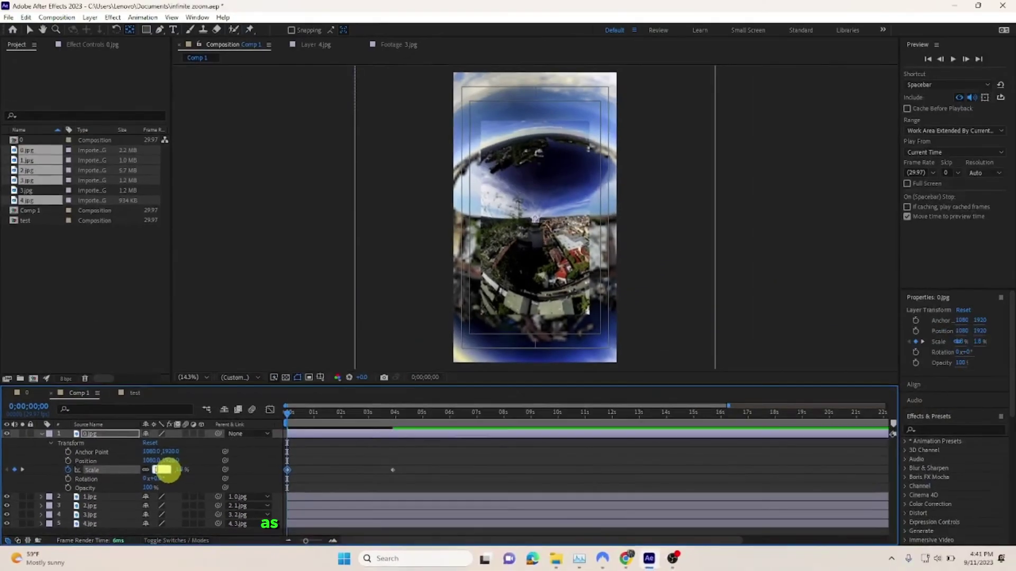
type("2")
left_click(201, 473)
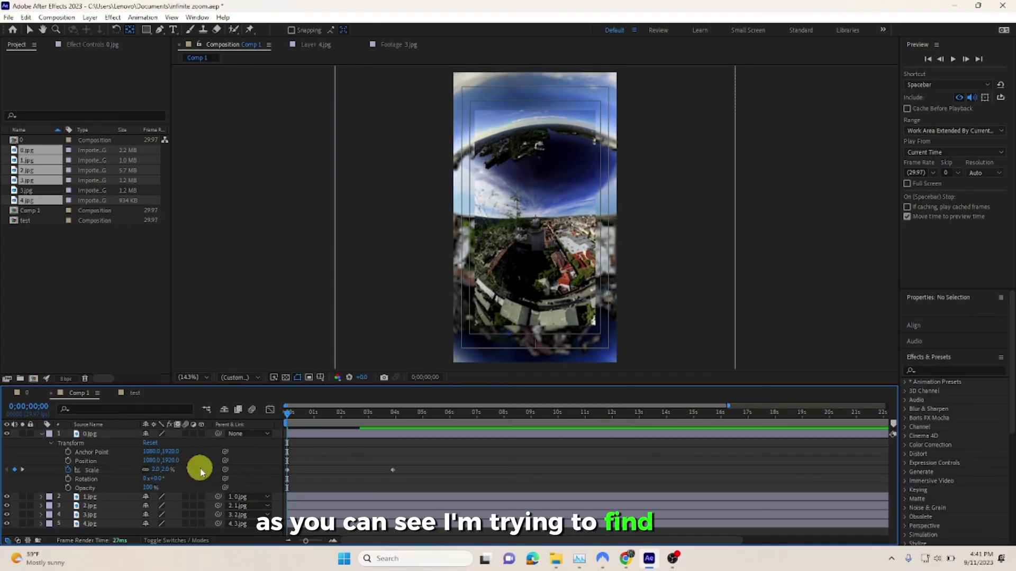
mouse_move(156, 467)
left_mouse_down()
mouse_move(208, 471)
mouse_move(161, 471)
left_mouse_up()
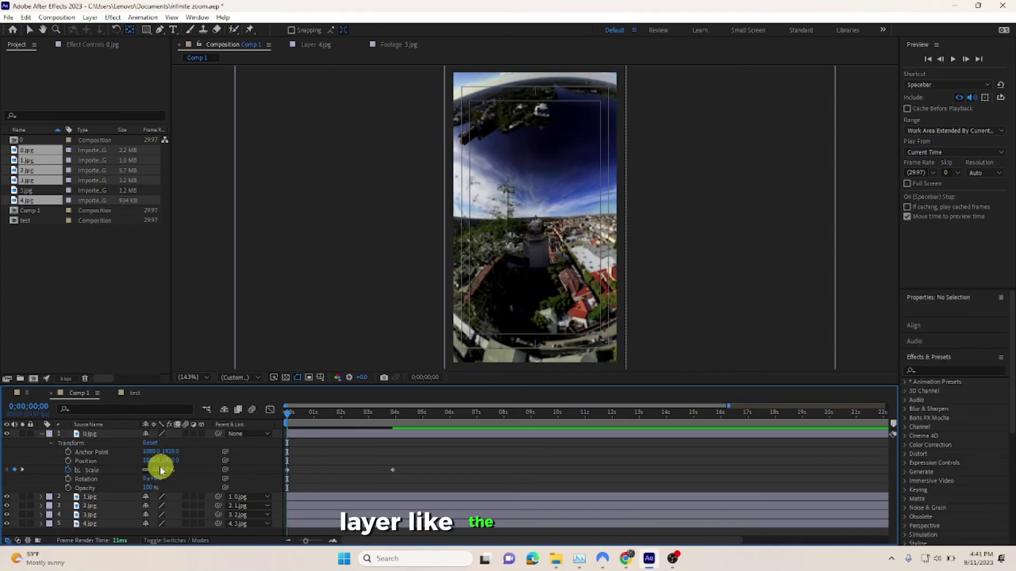
left_click(154, 469)
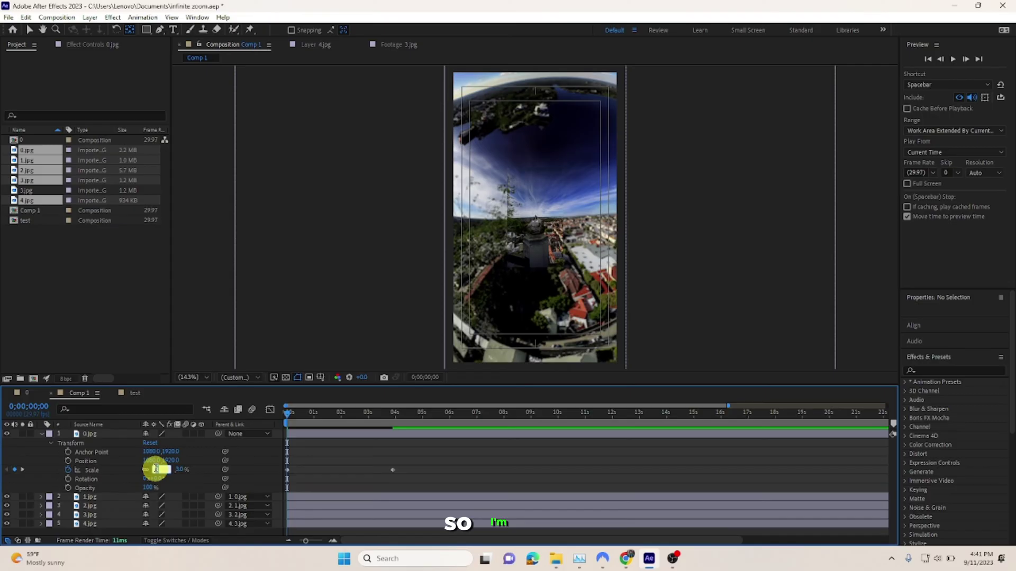
type("2")
left_click(202, 469)
left_click(156, 469)
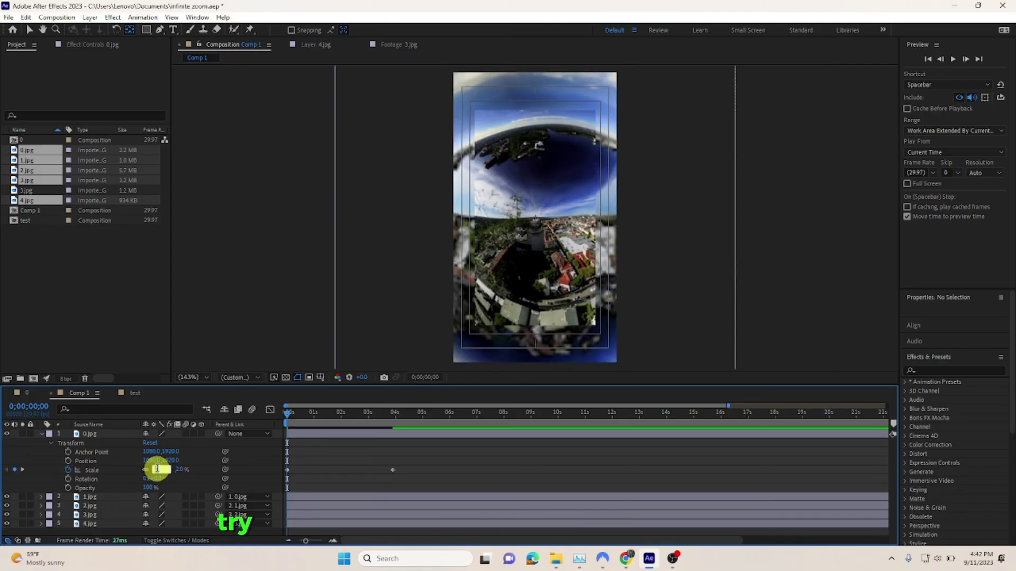
left_click(193, 473)
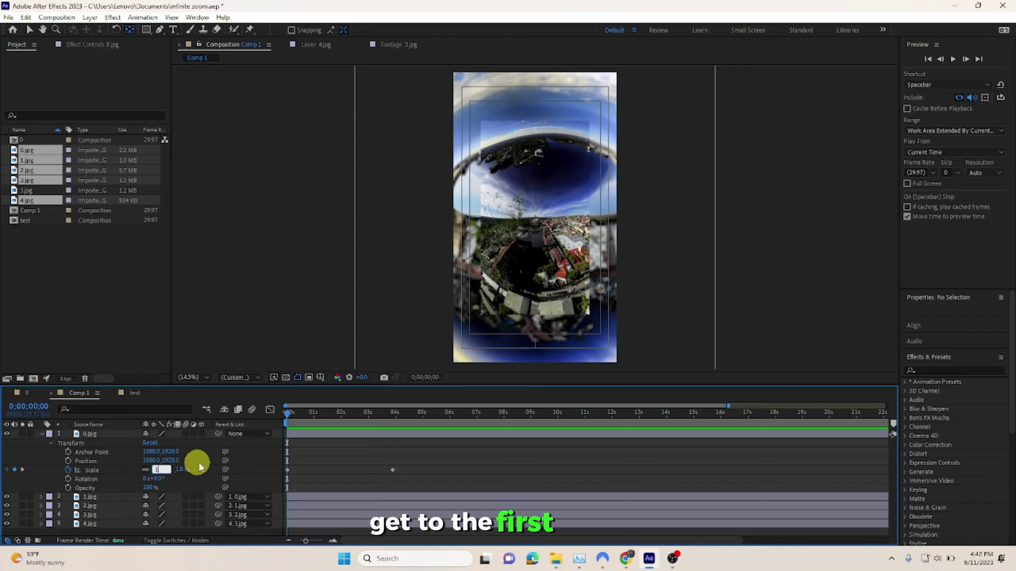
left_click(204, 465)
- Set the first-frame Scale of 0.jpg to 0.9% and preview the zoom from the space picture to the seated figure
left_click(153, 468)
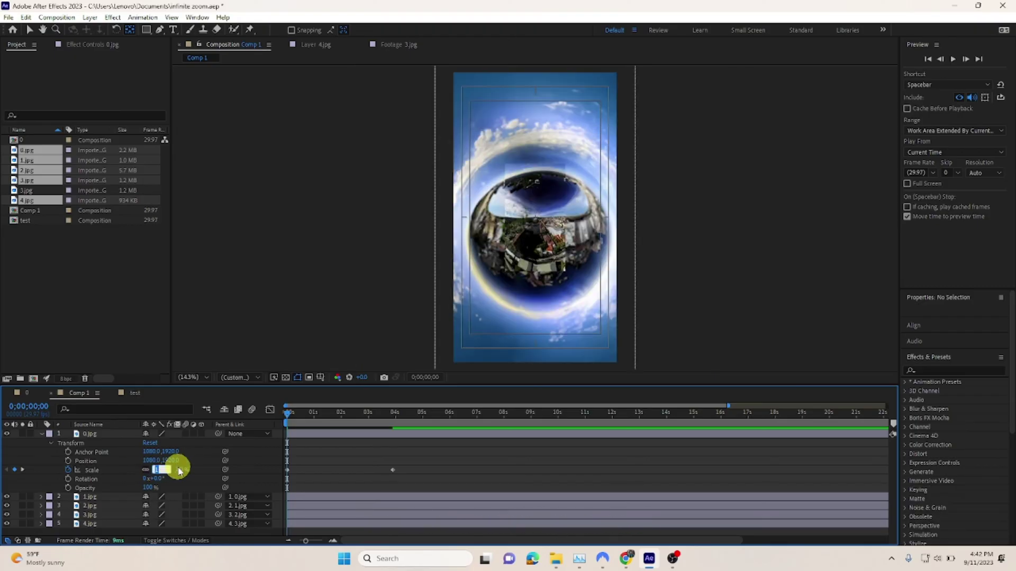
type("0.9")
left_click(207, 472)
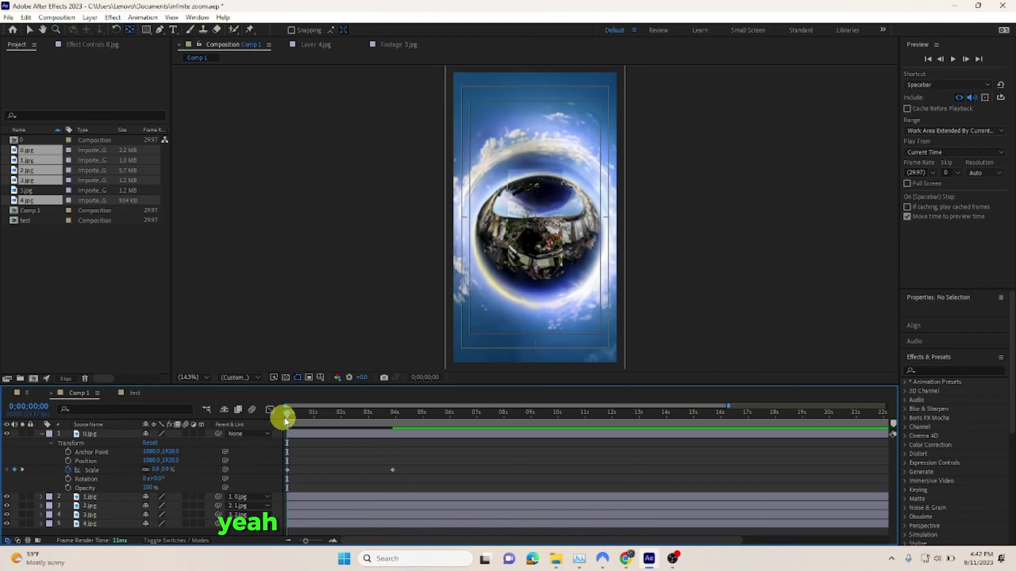
mouse_move(284, 414)
left_mouse_down()
mouse_move(299, 414)
mouse_move(286, 415)
left_mouse_up()
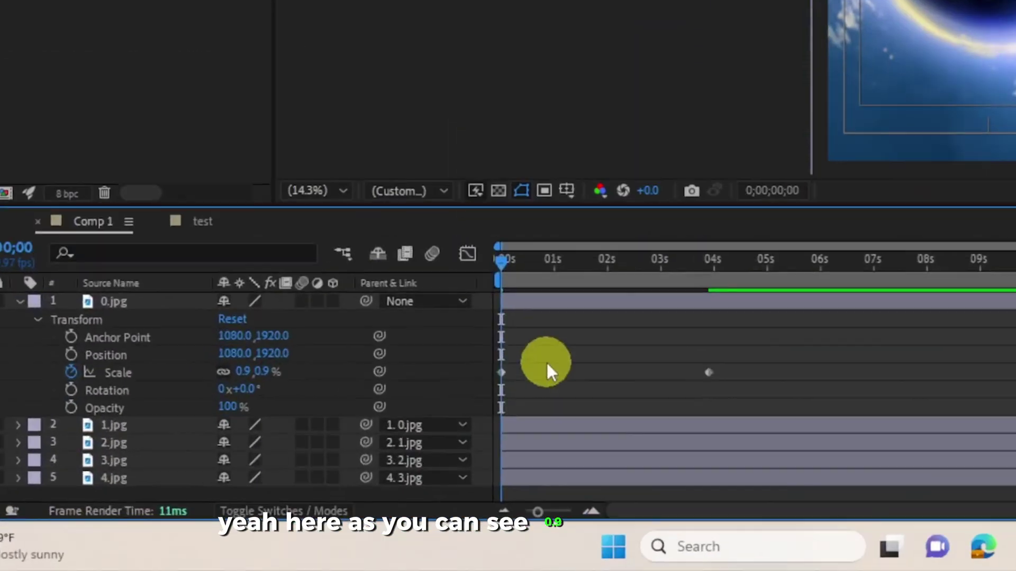
key("space")
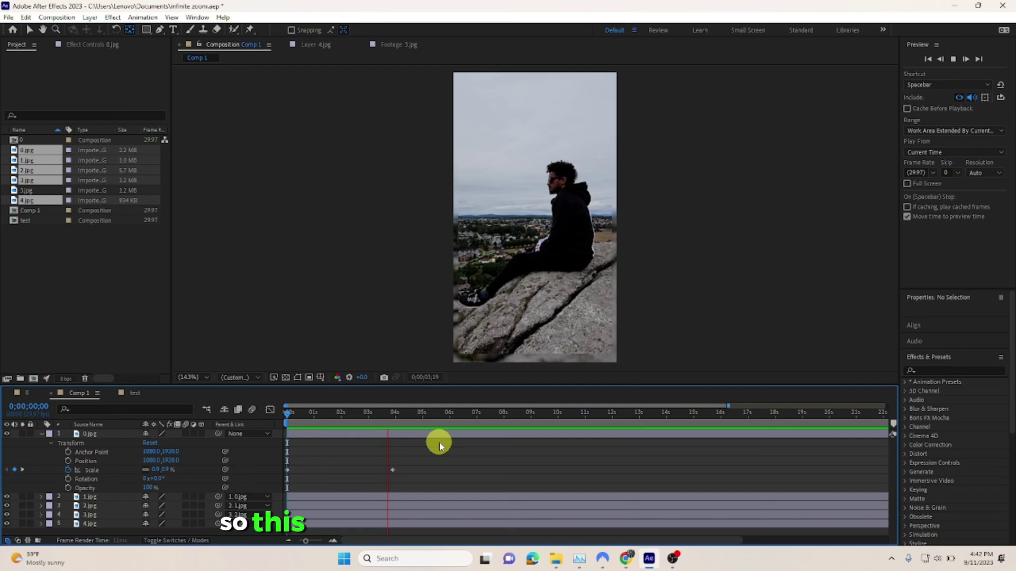
key("space")
left_click_drag(399, 414, 374, 416)
left_click_drag(415, 466, 284, 473)
right_click(393, 471)
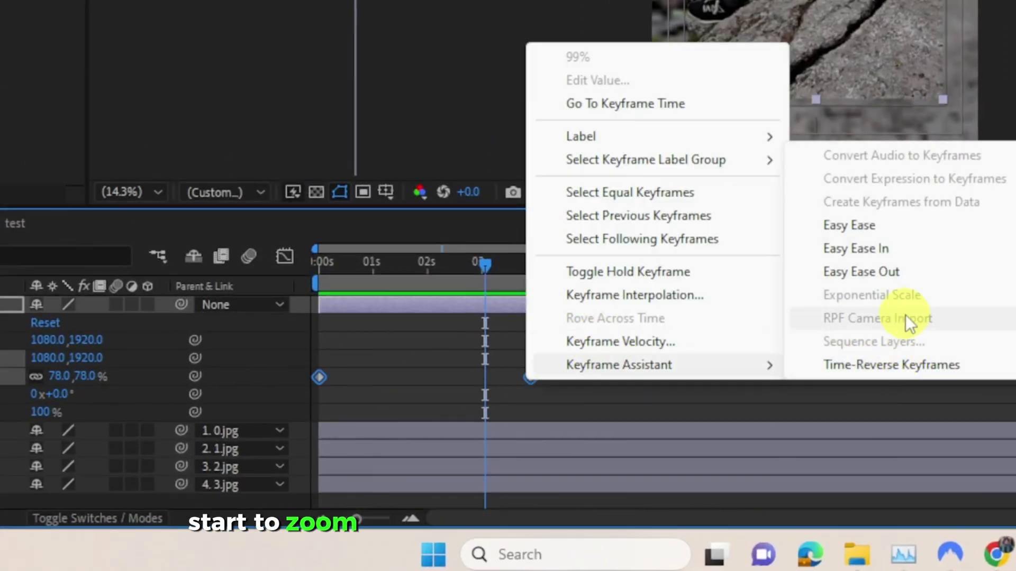
left_click(29, 378)
left_click(247, 381)
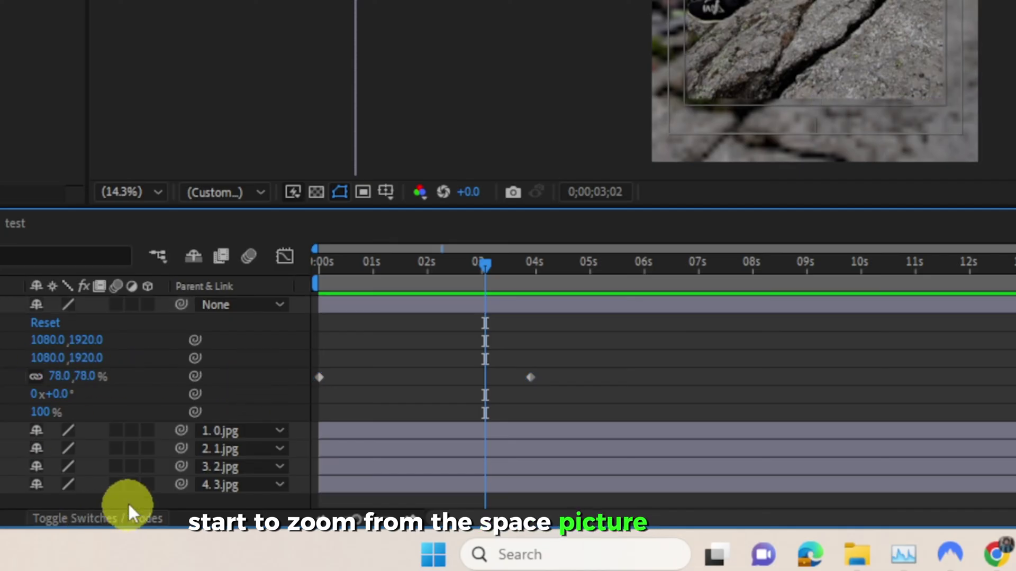
left_click(1, 305)
left_click(10, 304)
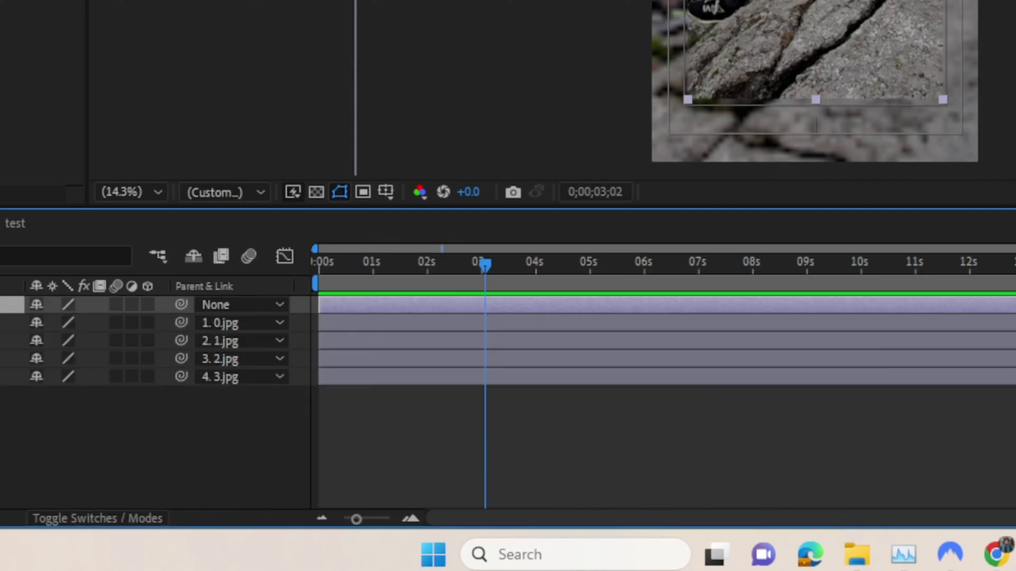
left_click(1, 305)
- Apply the Exponential Scale keyframe assistant to both Scale keyframes of 0.jpg
left_click_drag(559, 375, 315, 377)
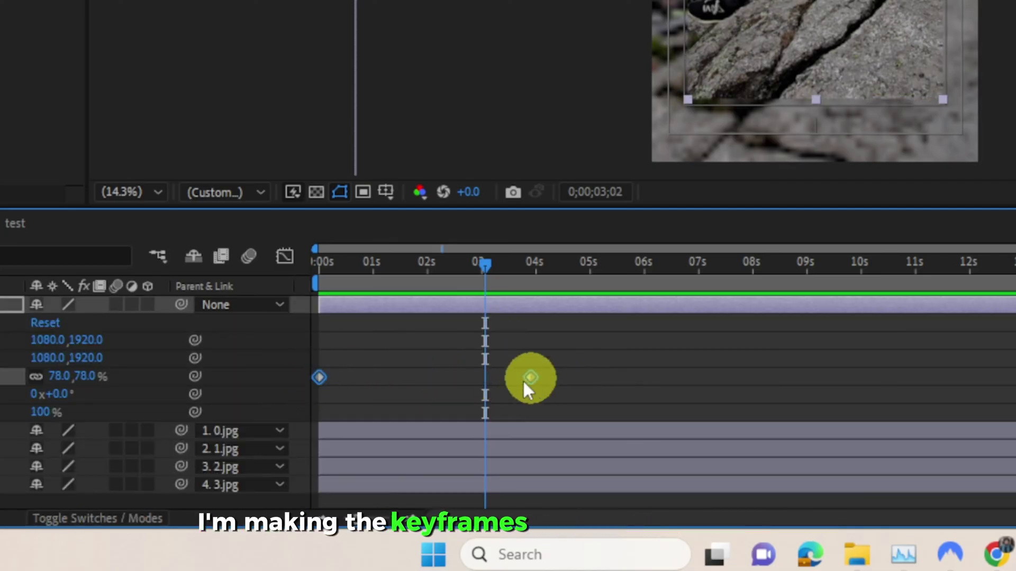
right_click(530, 378)
mouse_move(604, 358)
left_click(874, 292)
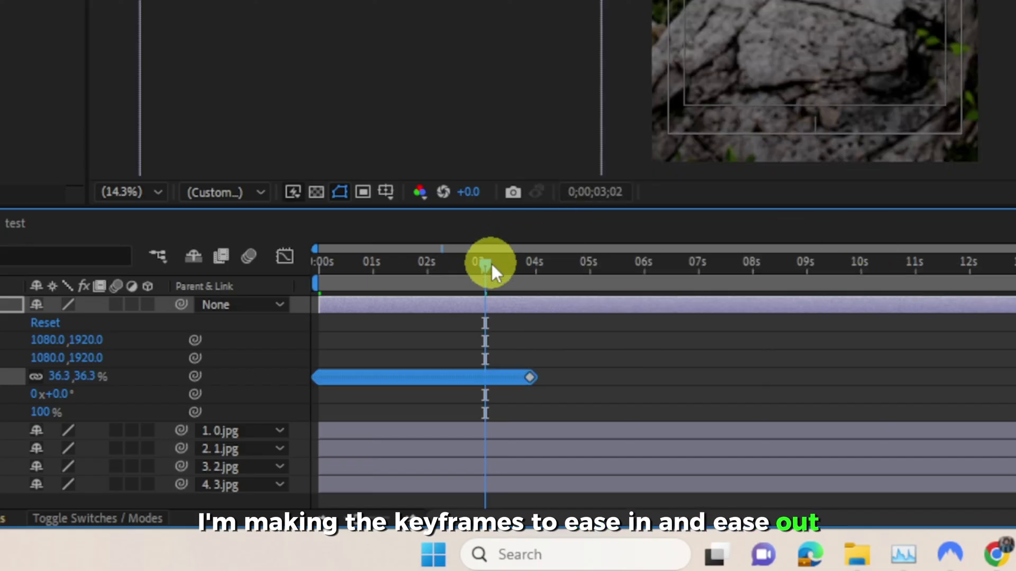
- Preview the exponential zoom from the start, check its end around four seconds, and return to the first frame
left_click_drag(491, 262, 211, 281)
key("space")
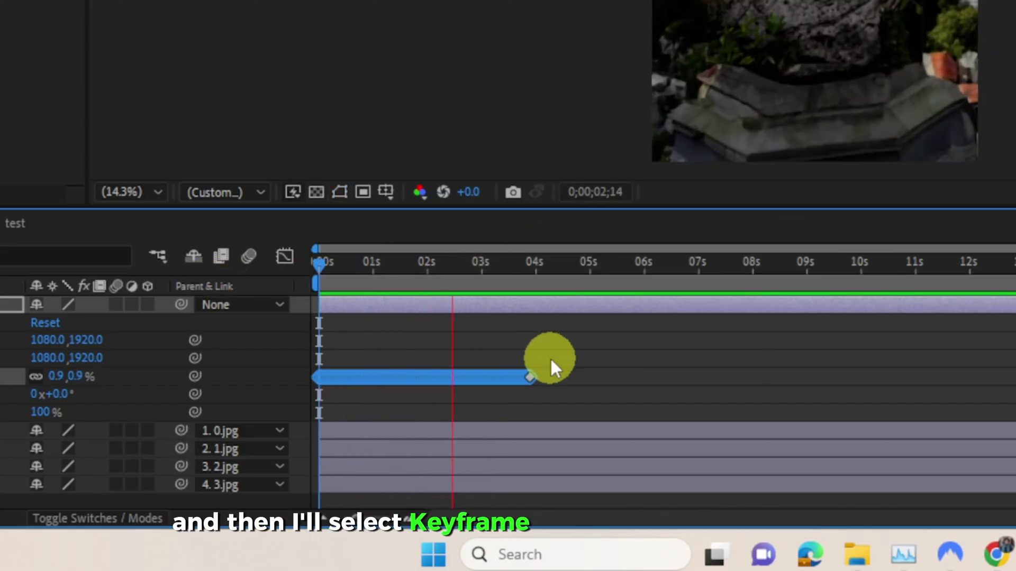
left_click_drag(567, 269, 434, 291)
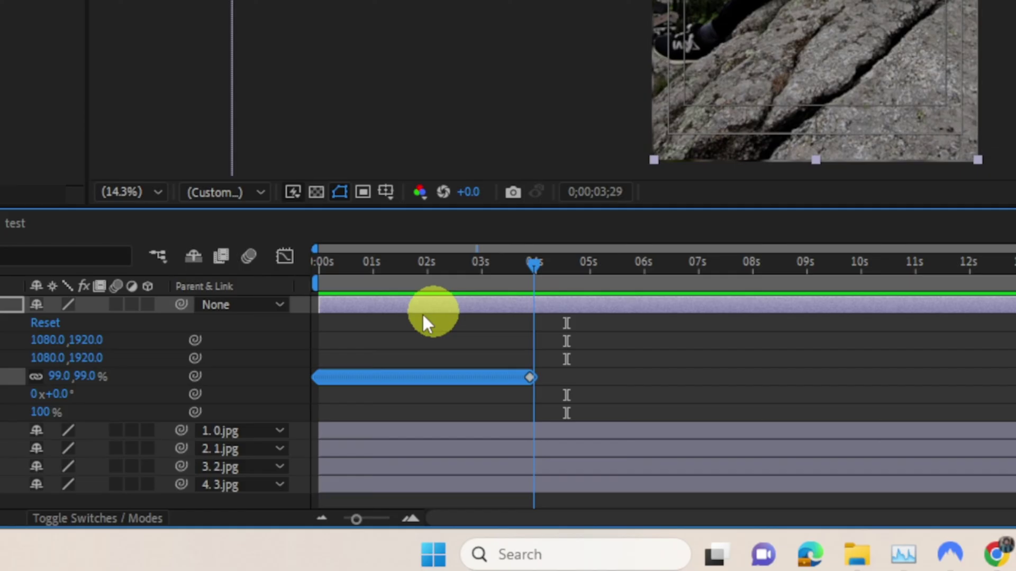
key("Home")
- Add a rectangular mask covering the whole 3.jpg layer with the Rectangle tool and reveal the mask's properties
left_click(11, 484)
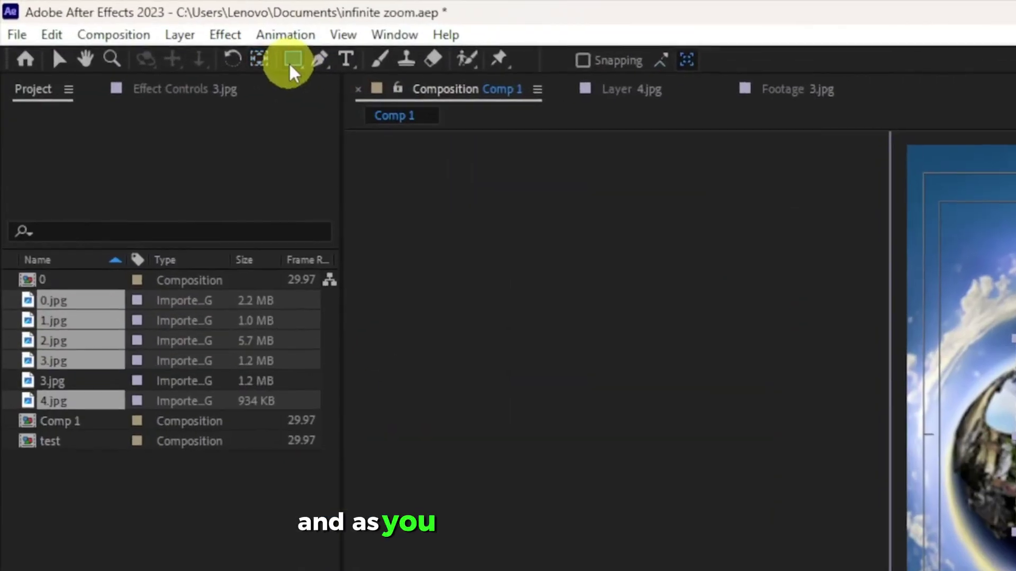
left_click(147, 30)
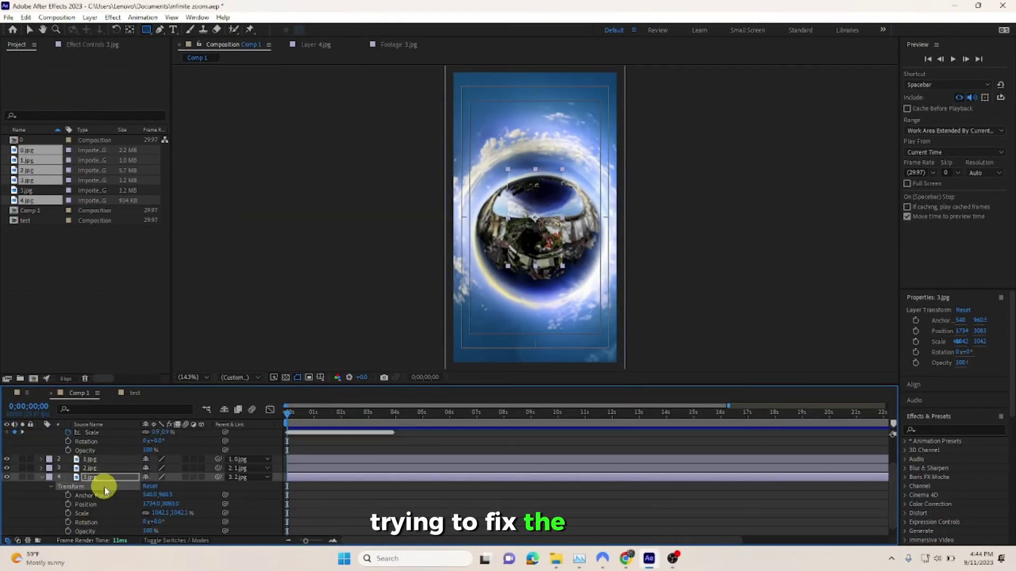
scroll(106, 491, "down", 1)
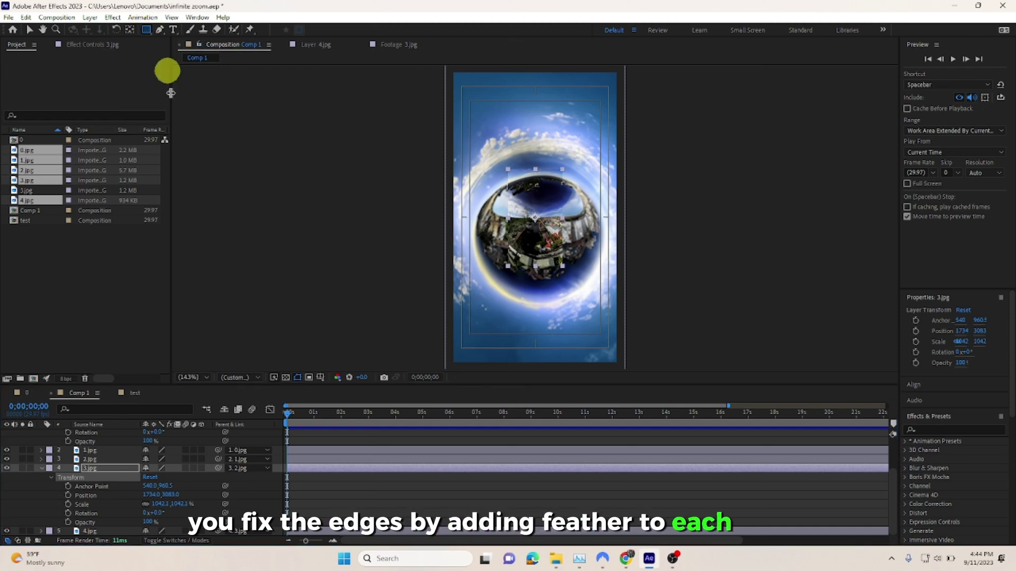
left_click(113, 469)
right_click(106, 479)
double_click(104, 479)
left_click(98, 515)
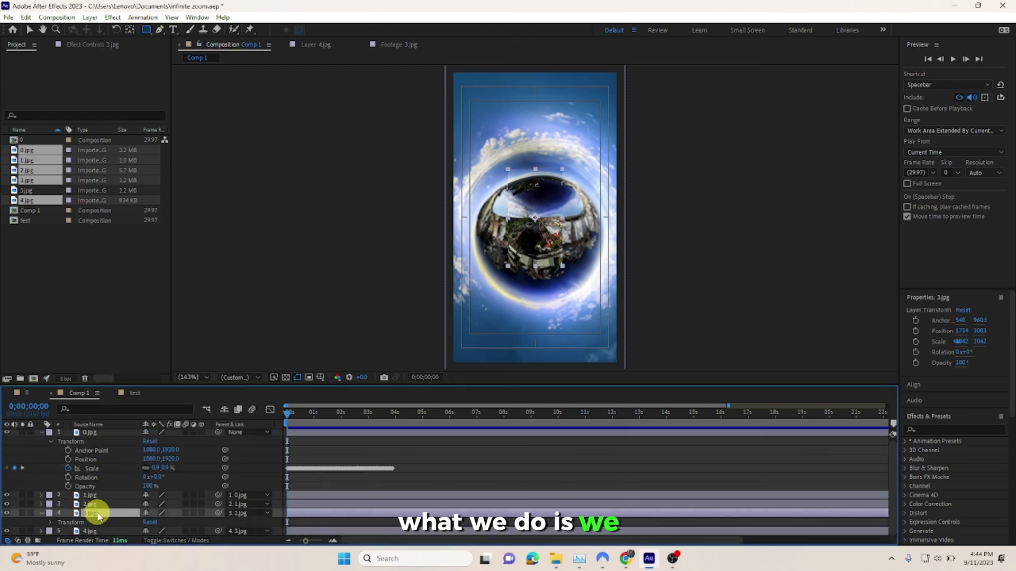
left_click(51, 523)
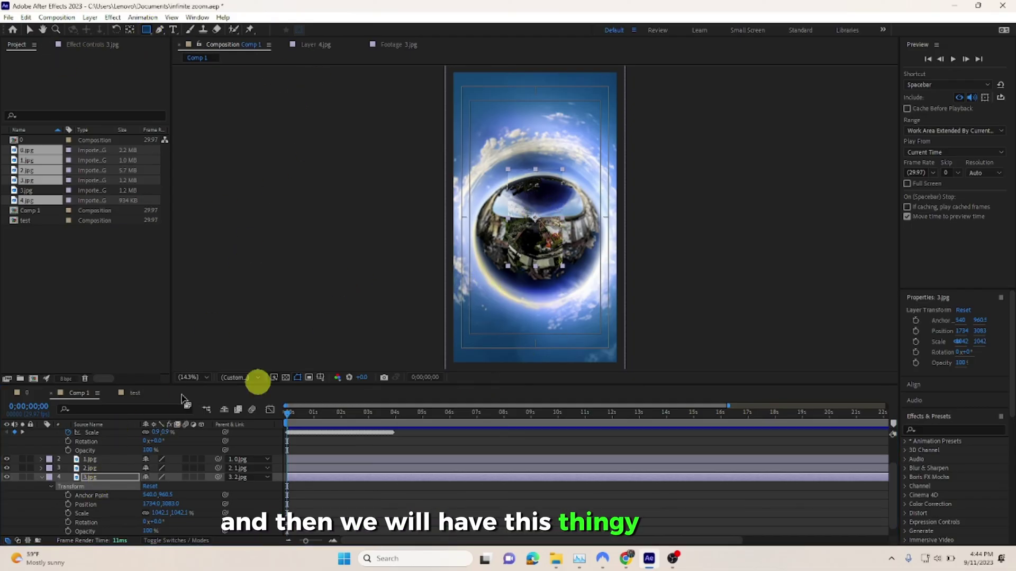
left_click(112, 478)
left_click(631, 557)
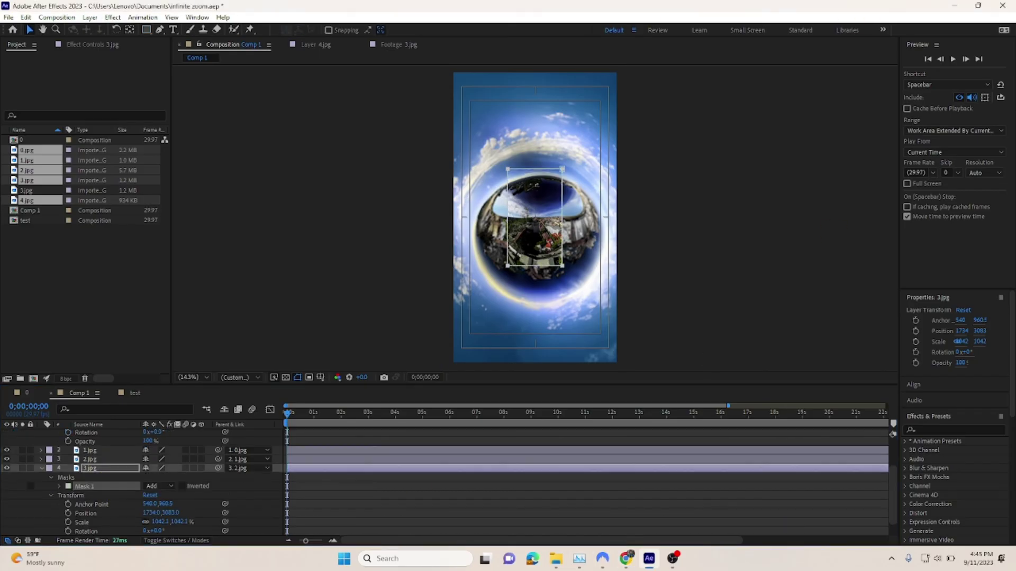
left_click(59, 486)
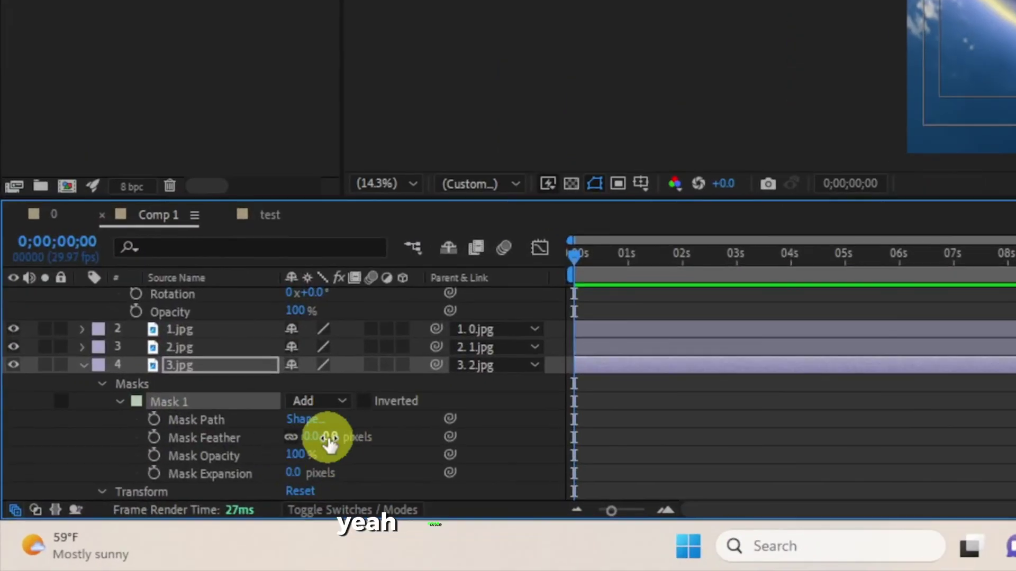
- Try a Mask Feather of 39 pixels and a Mask Expansion of 199 pixels on the 3.jpg mask
left_click_drag(157, 507, 164, 507)
left_click_drag(341, 442, 356, 453)
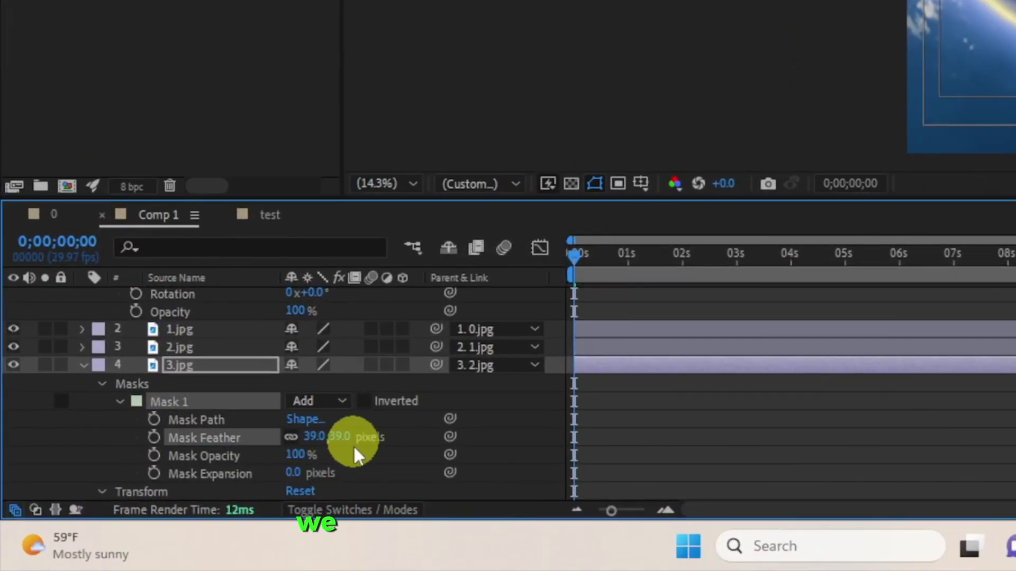
left_click_drag(295, 474, 485, 477)
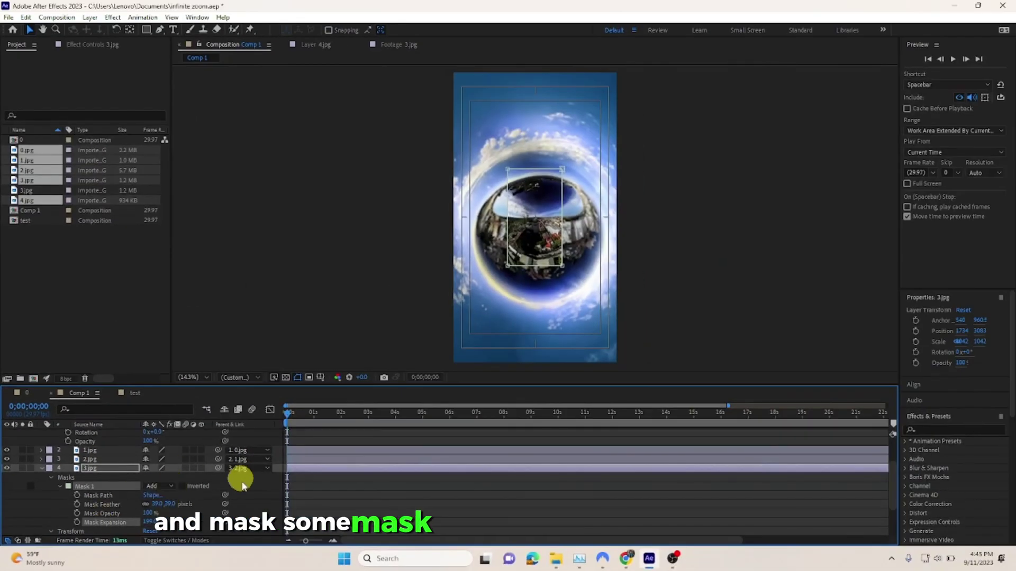
- Move to 0;00;00;16 and examine the edges of 2.jpg and 3.jpg for visible seams
left_click(103, 457)
left_click(43, 456)
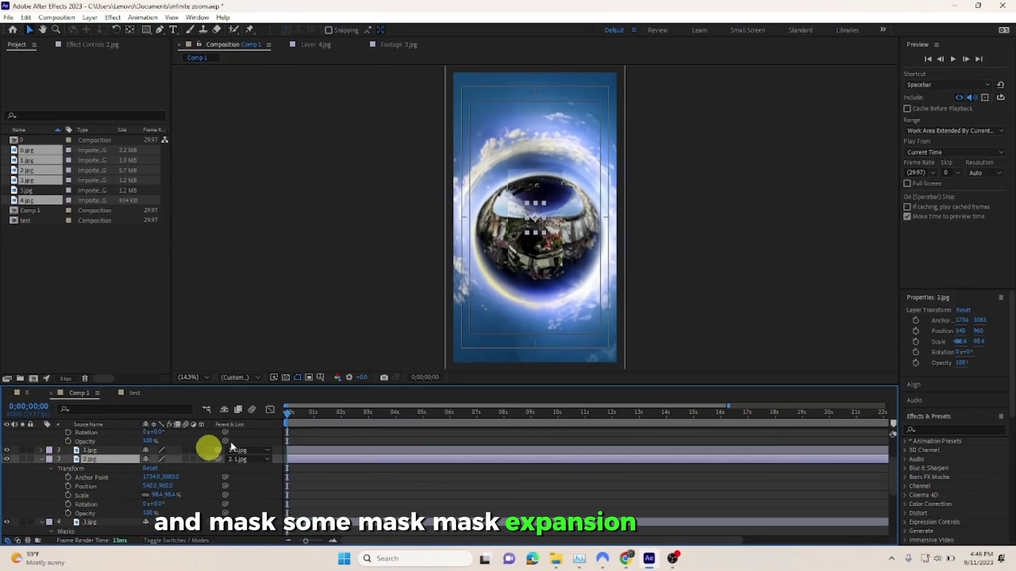
mouse_move(289, 413)
left_mouse_down()
mouse_move(306, 421)
mouse_move(301, 429)
mouse_move(284, 413)
mouse_move(303, 418)
left_mouse_up()
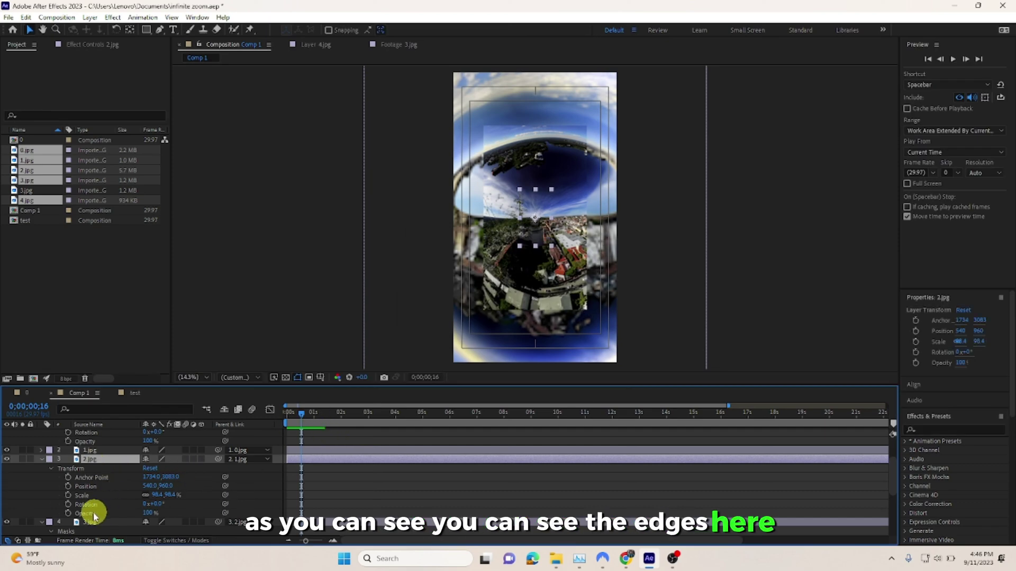
scroll(79, 511, "down", 3)
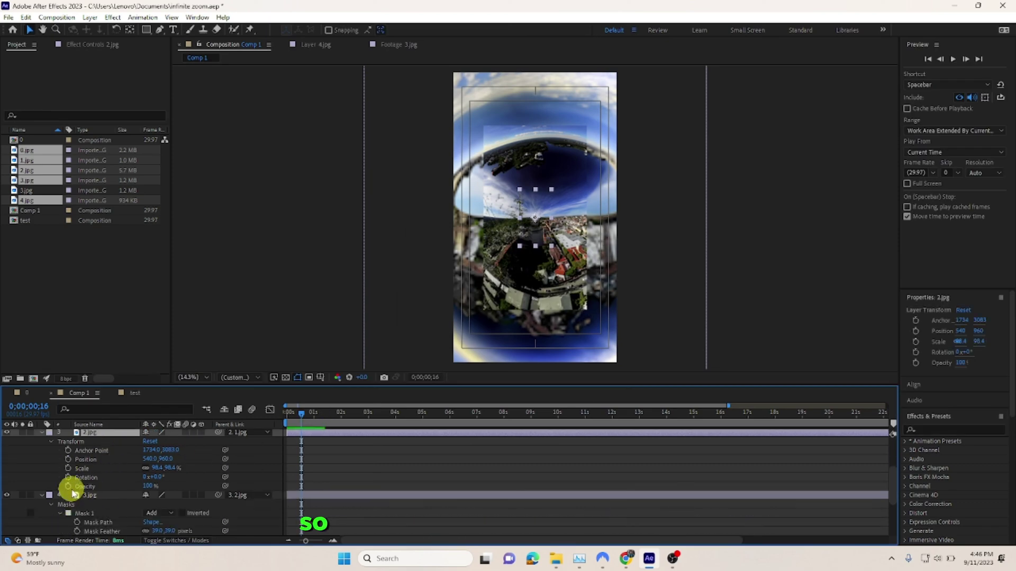
left_click(101, 442)
left_click(7, 442)
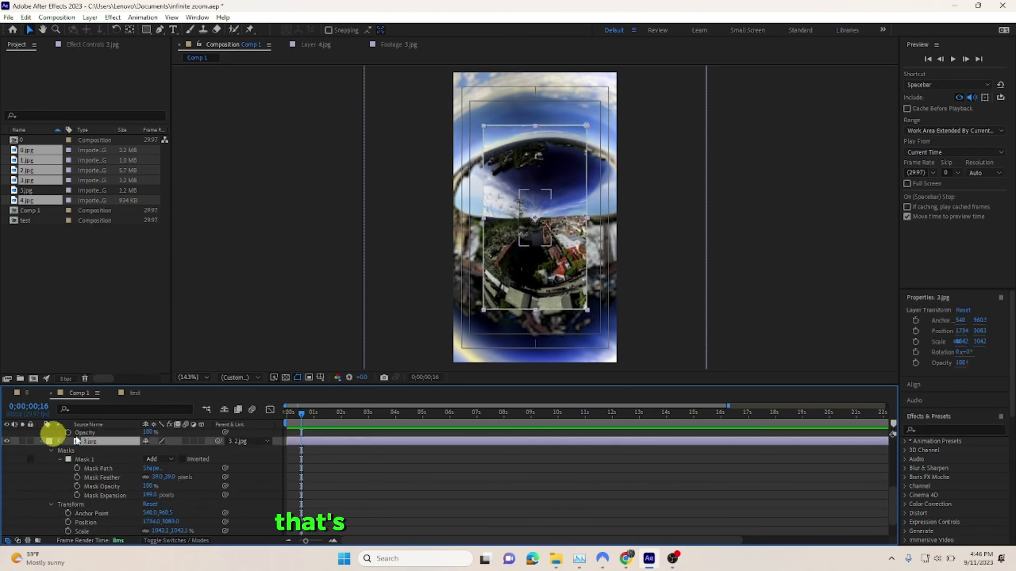
- Set the 3.jpg mask's feather to 91 pixels and its expansion to about 237 pixels, then collapse the layer
left_click(101, 459)
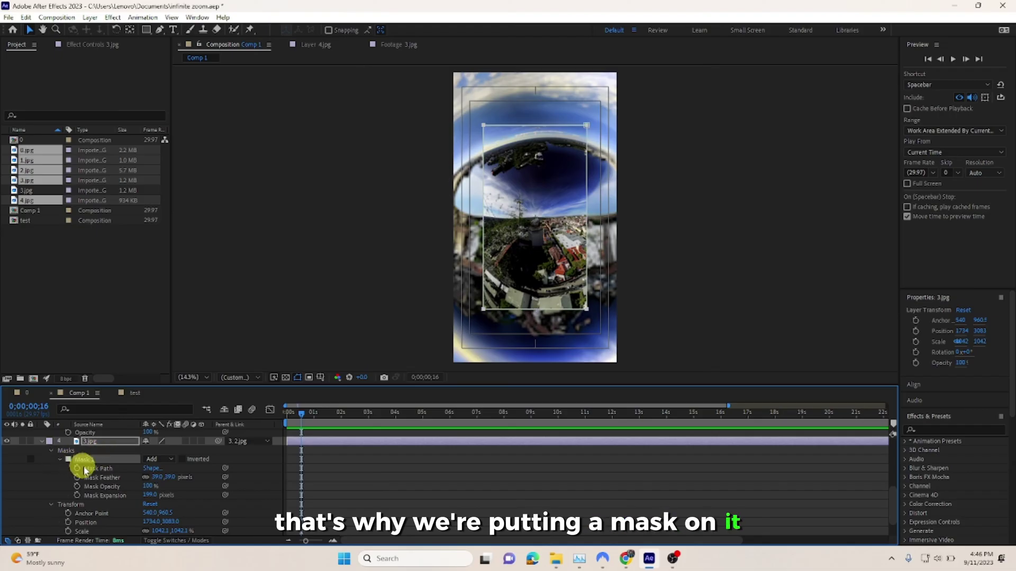
left_click_drag(160, 479, 177, 478)
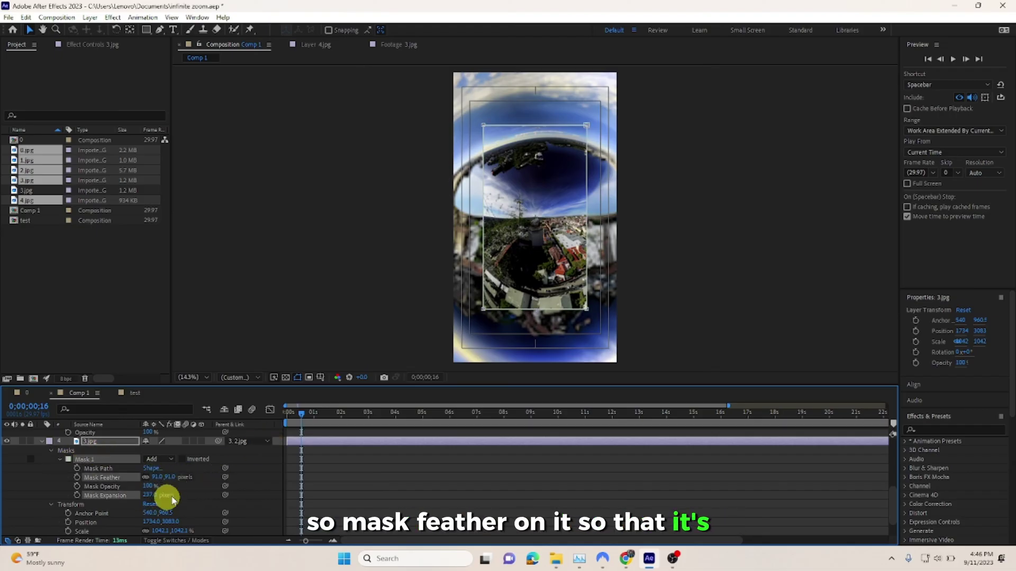
left_click(196, 496)
left_click(42, 441)
- At 0;00;02;11, add a rectangular mask covering the whole 1.jpg layer and increase its feather and expansion to blend the edges
left_click(42, 451)
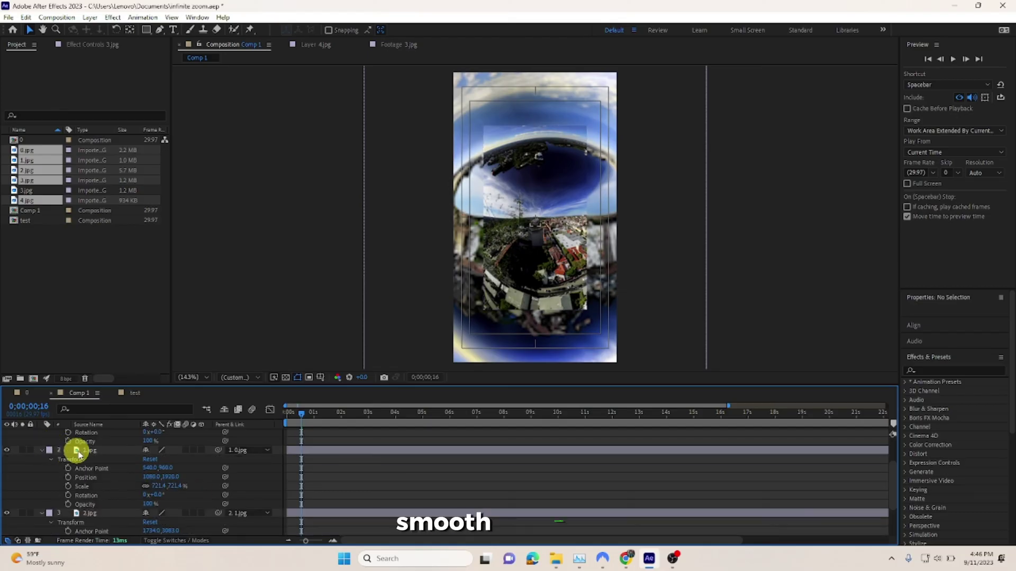
left_click(83, 450)
left_click_drag(302, 417, 351, 430)
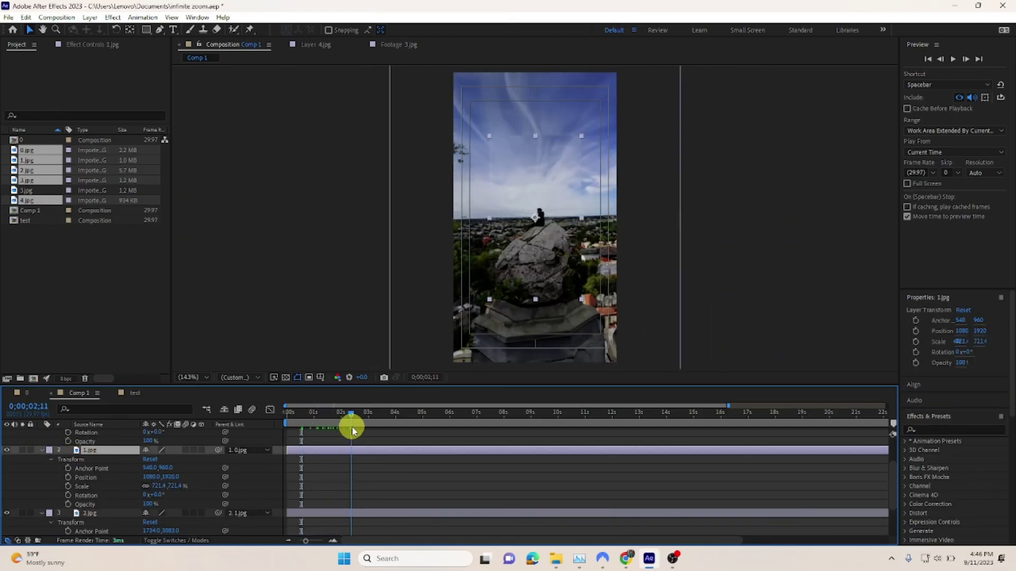
left_click(149, 30)
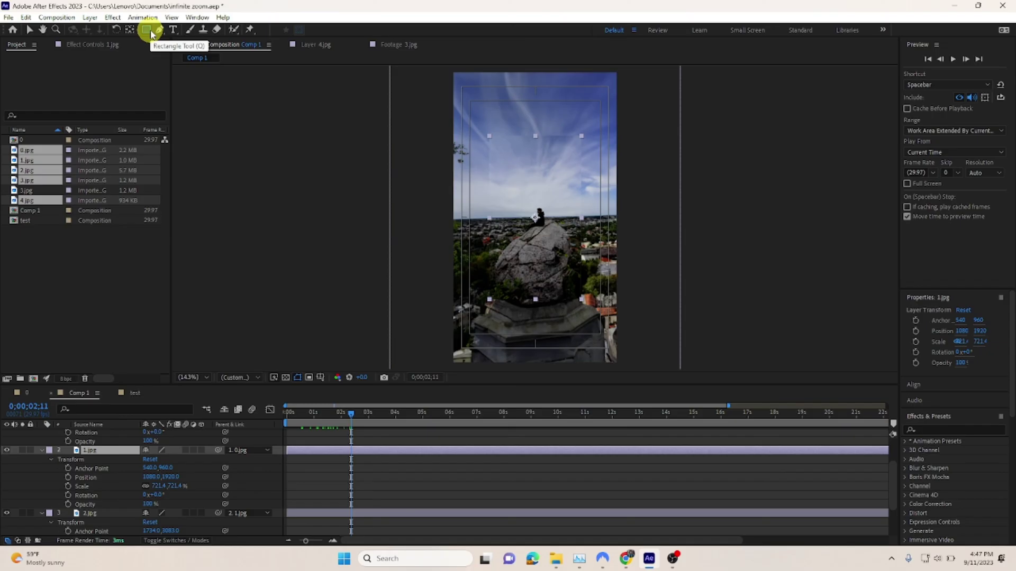
double_click(150, 30)
left_click(58, 468)
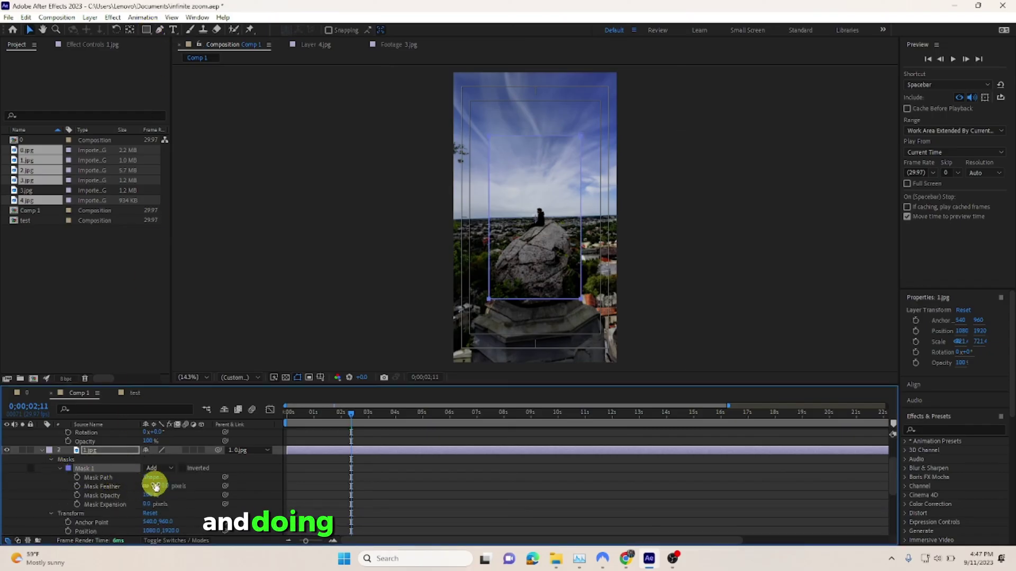
left_click_drag(181, 504, 202, 506)
- At 0;00;03;15, add a full-layer rectangular mask to 0.jpg with a 49-pixel feather and a 37-pixel expansion
left_click_drag(352, 417, 383, 421)
scroll(116, 445, "up", 3)
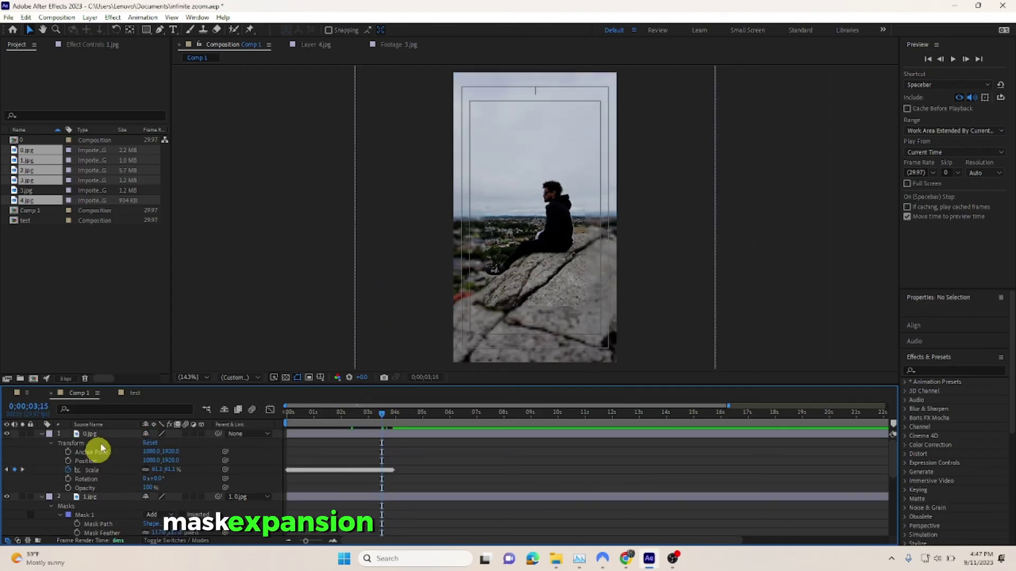
left_click(100, 434)
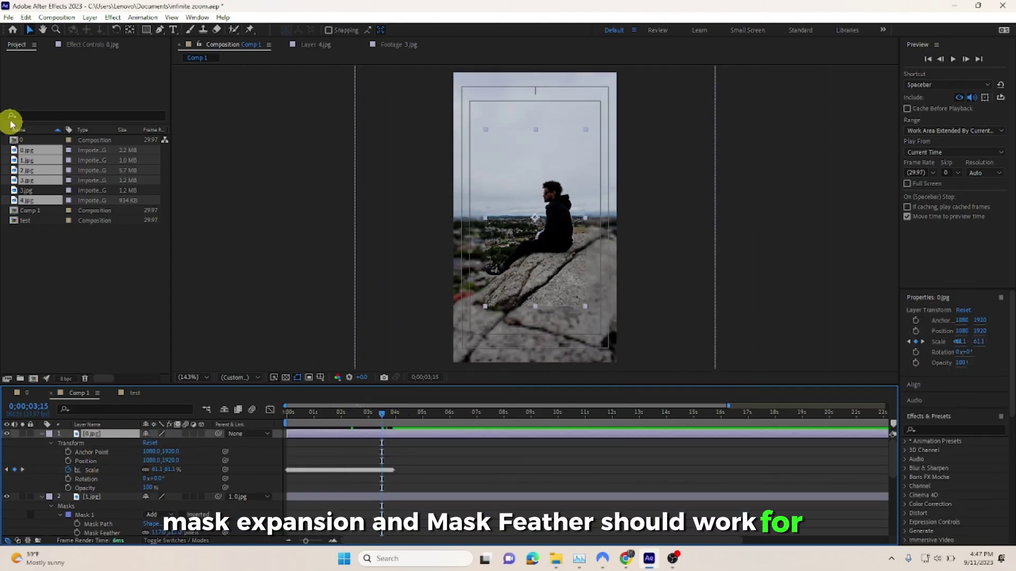
double_click(147, 31)
left_click(60, 452)
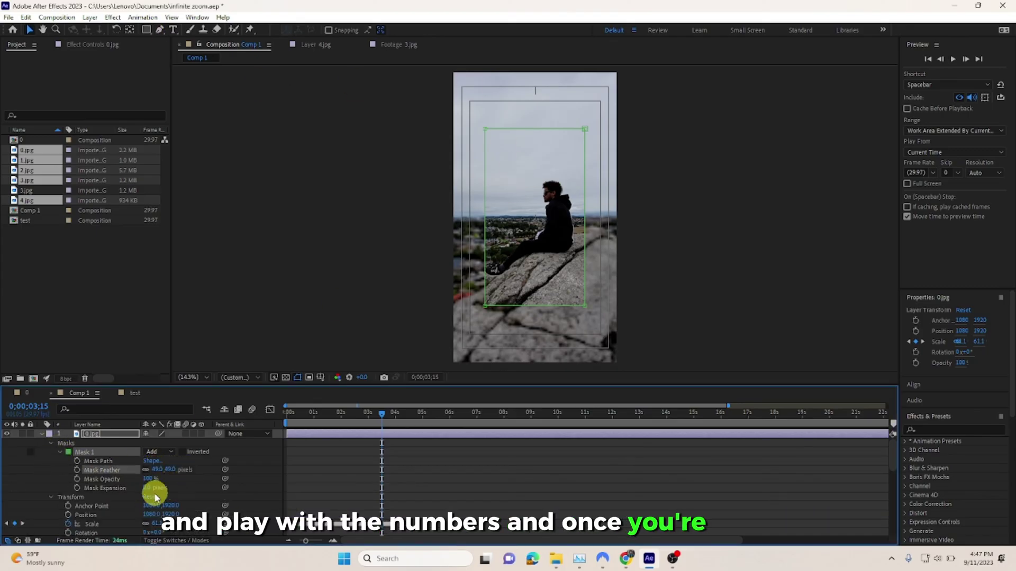
- Return to the first frame and preview the zoom with the feathered masks twice
left_click_drag(385, 417, 194, 441)
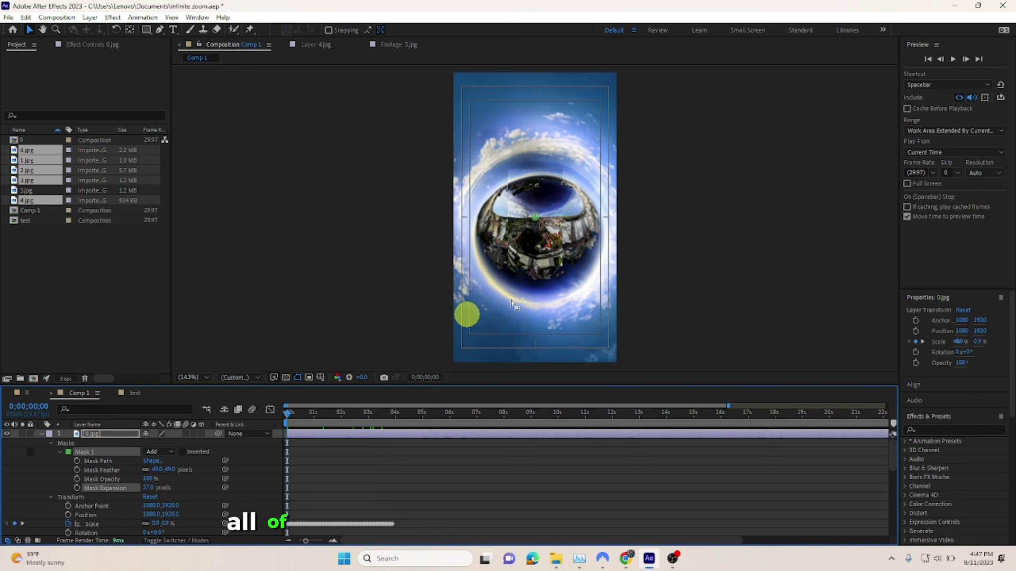
key("space")
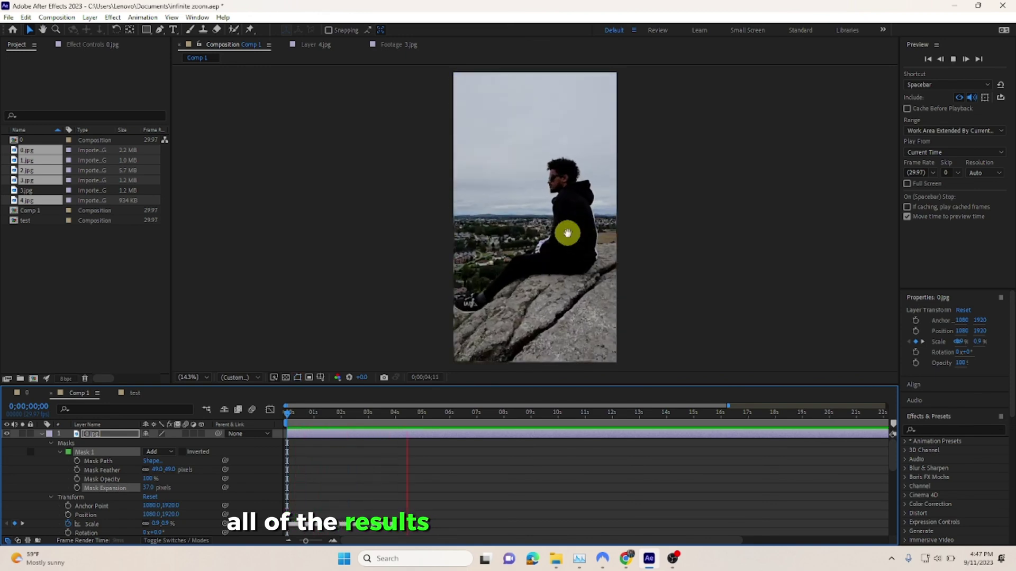
key("space")
key("space")
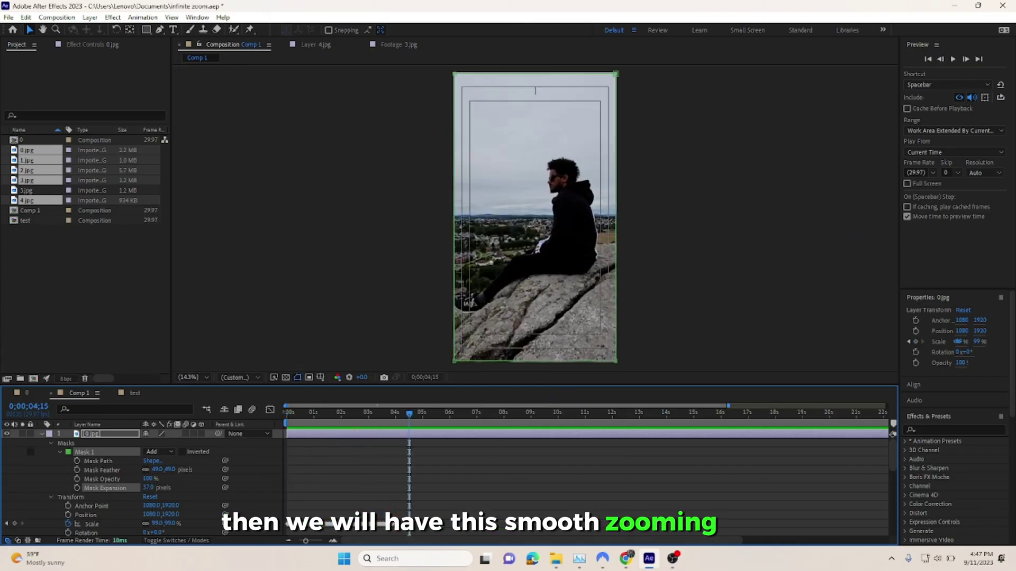
key("space")
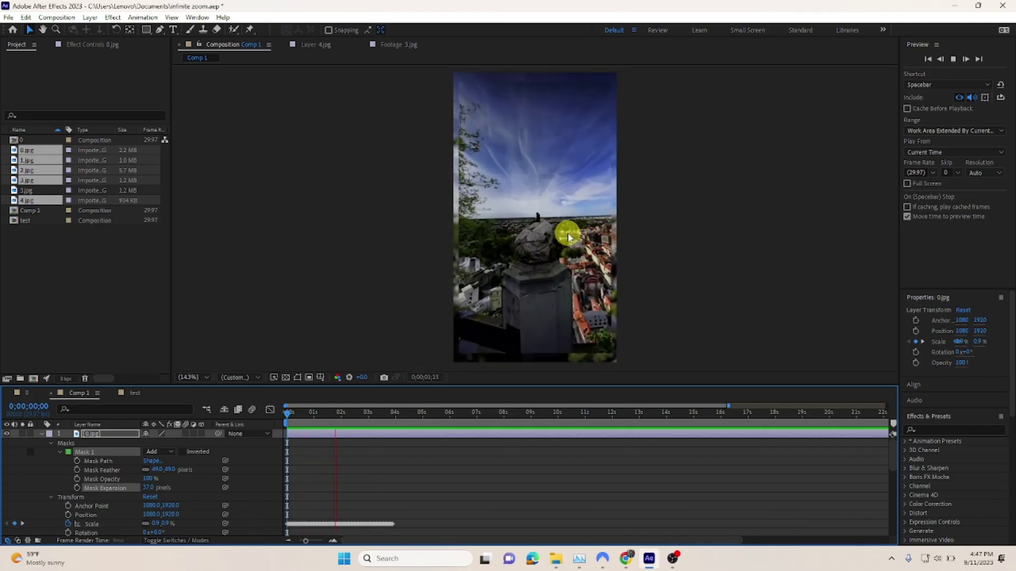